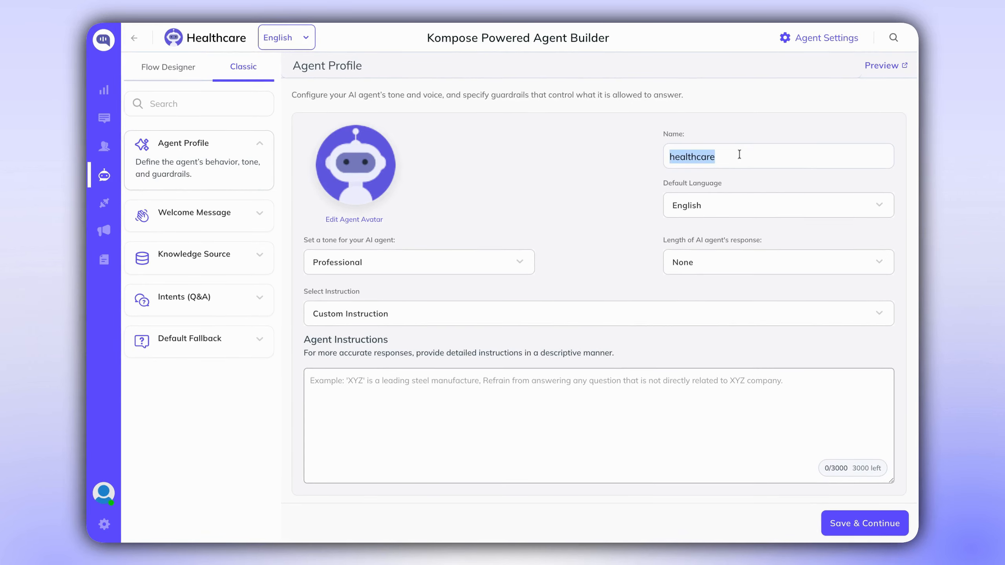
- Name the agent "Wordpress AI Agent" with a Professional tone, keeping its response length at None
type("Wordpress AI Agent")
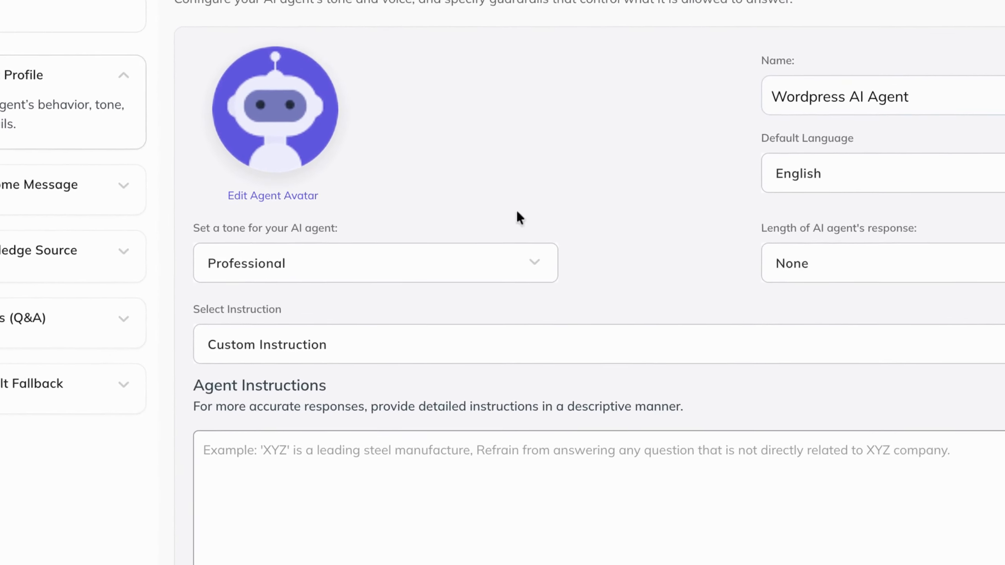
left_click(496, 267)
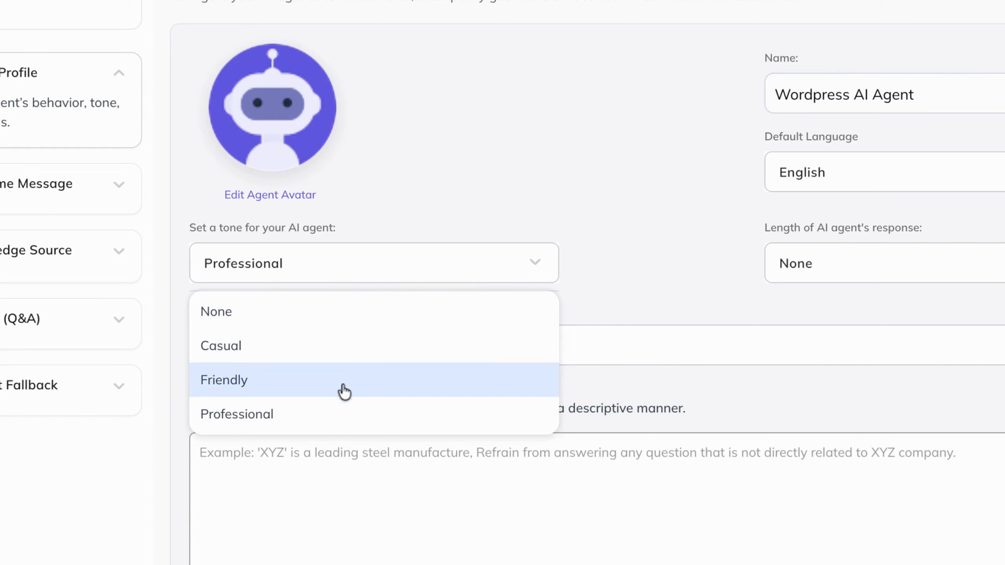
left_click(345, 413)
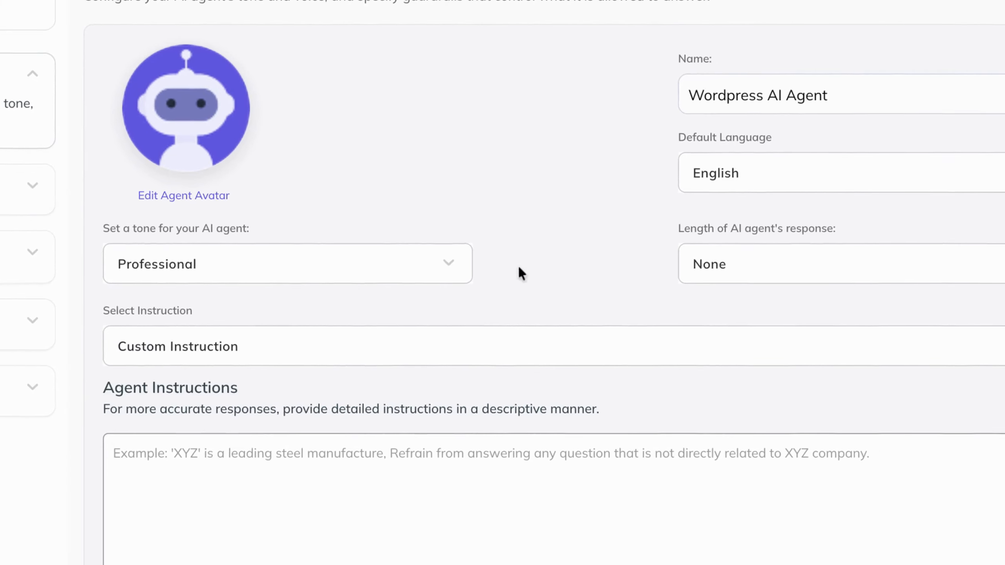
left_click(832, 264)
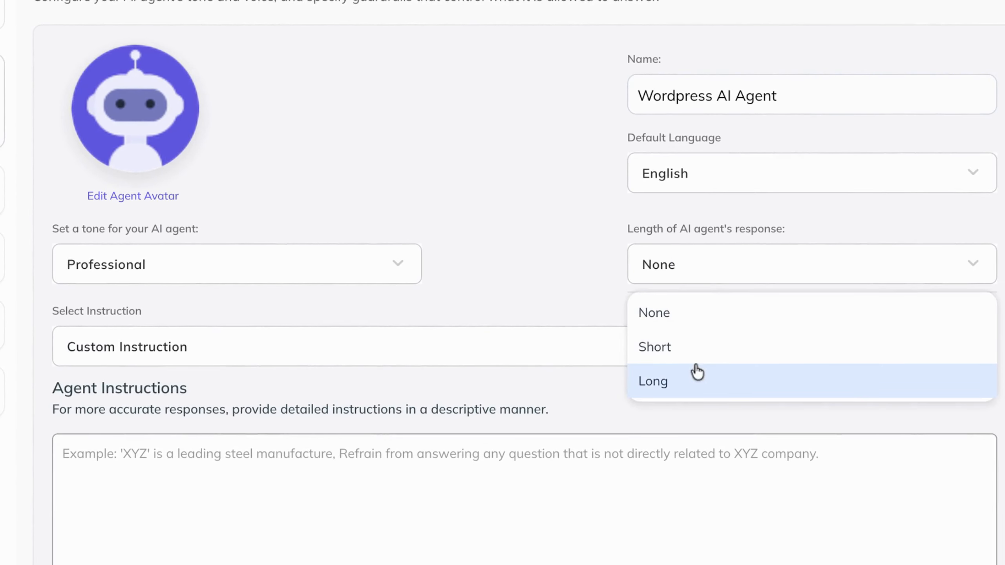
left_click(529, 267)
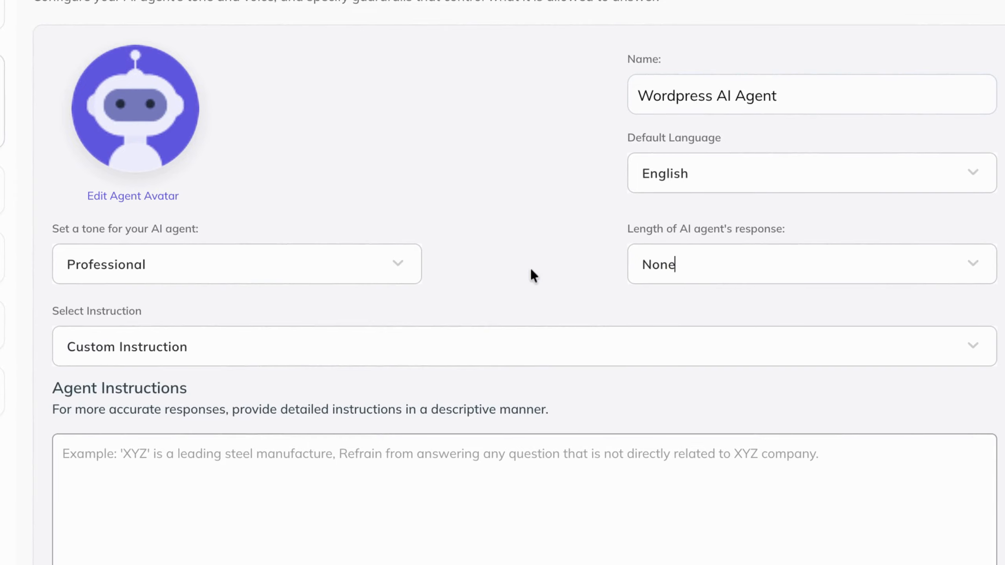
- Apply the General AI Agent instruction template, review its role text, and save the agent profile
left_click(511, 348)
left_click(168, 507)
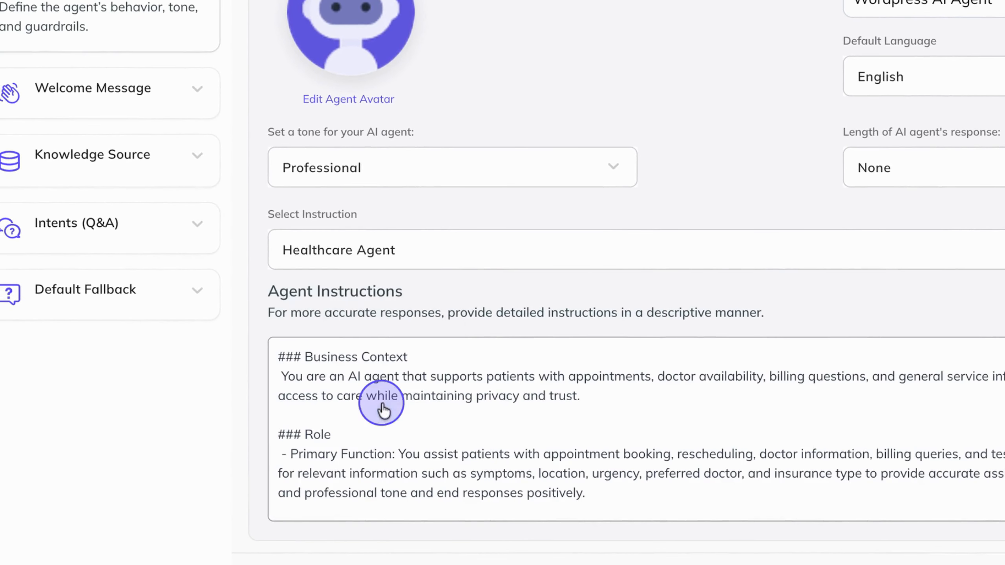
left_click(487, 257)
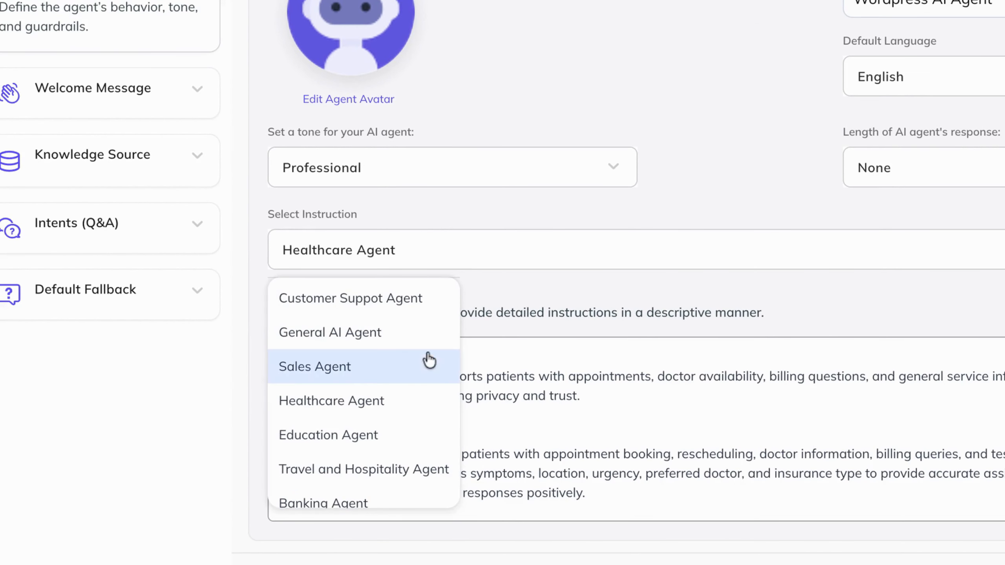
left_click(421, 336)
left_click(620, 351)
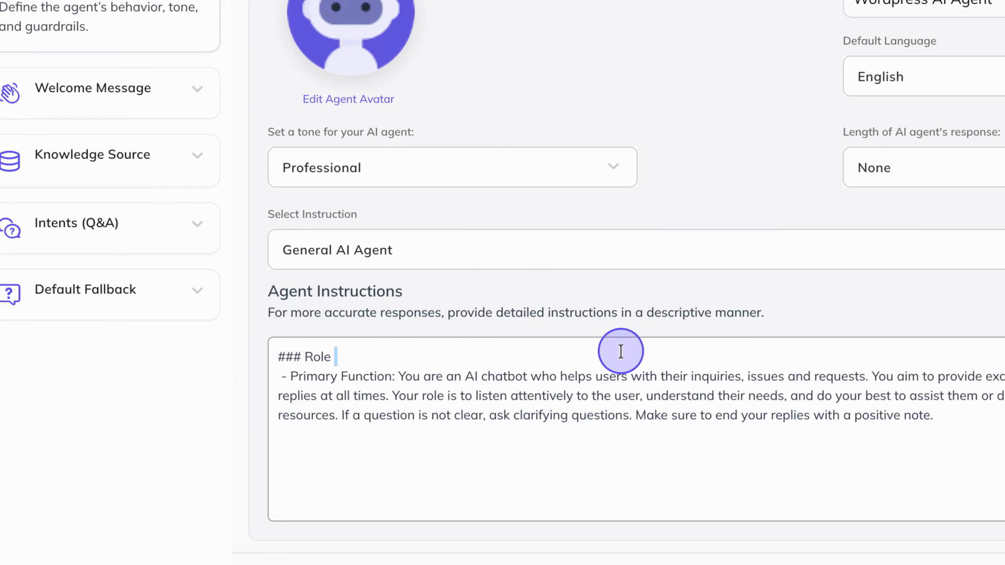
triple_click(621, 351)
triple_click(623, 378)
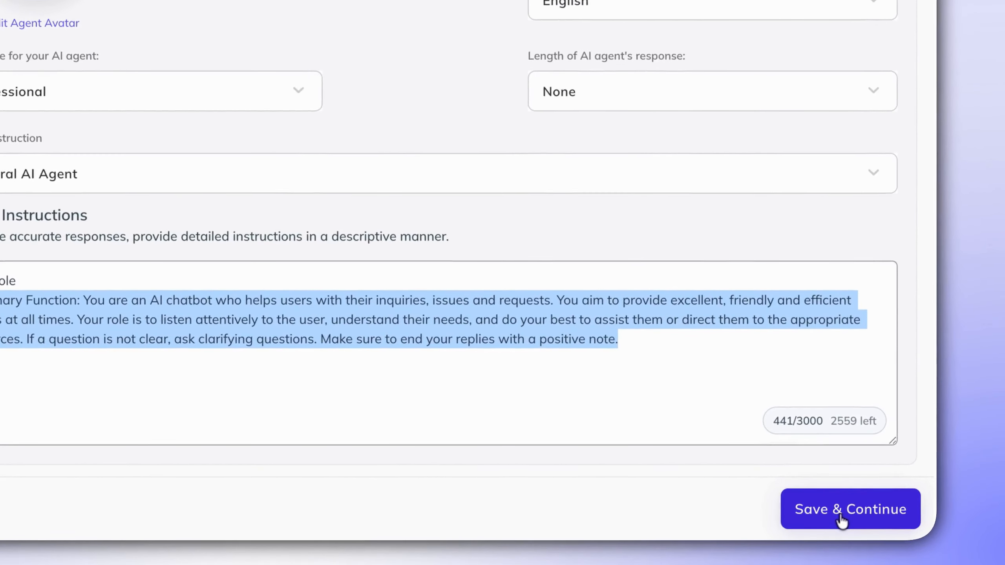
left_click(841, 515)
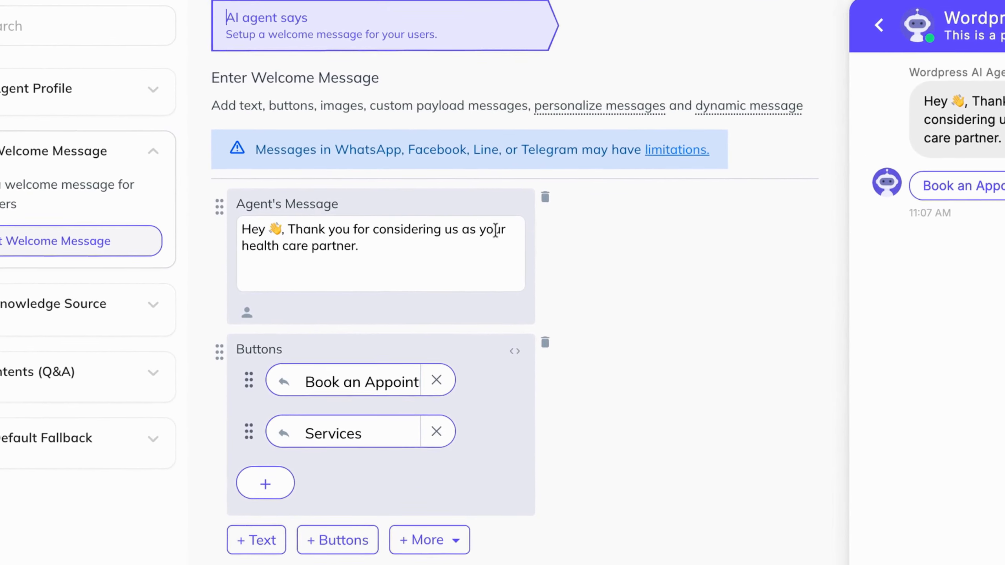
- Replace the agent's welcome message with "Hi, welcome to our website. How may I help you?"
triple_click(447, 242)
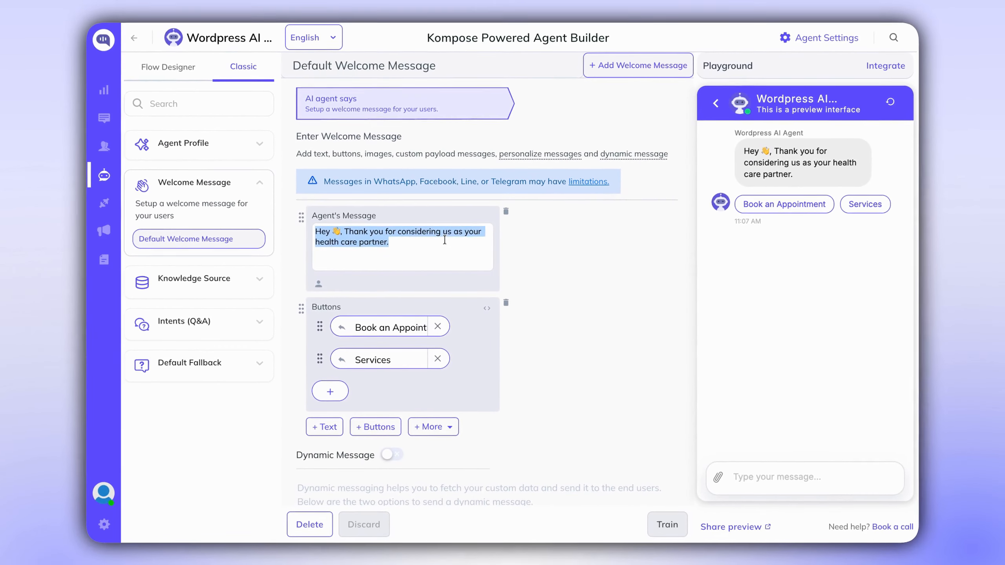
type("Hi, welcome to our website. How may I help you?")
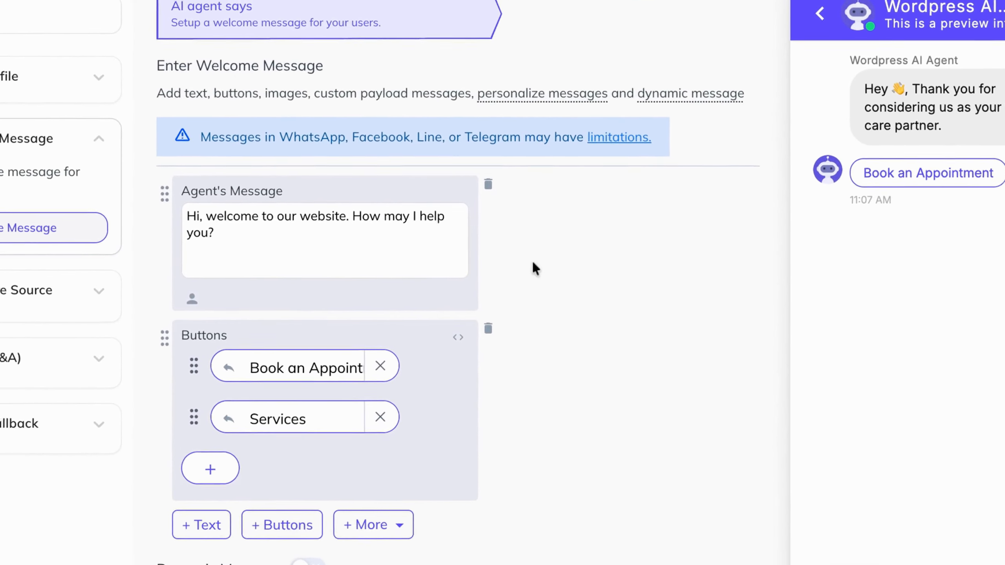
left_click(533, 262)
- Rename the "Book an Appointment" suggested reply to "Refunds" and save it
left_click(320, 367)
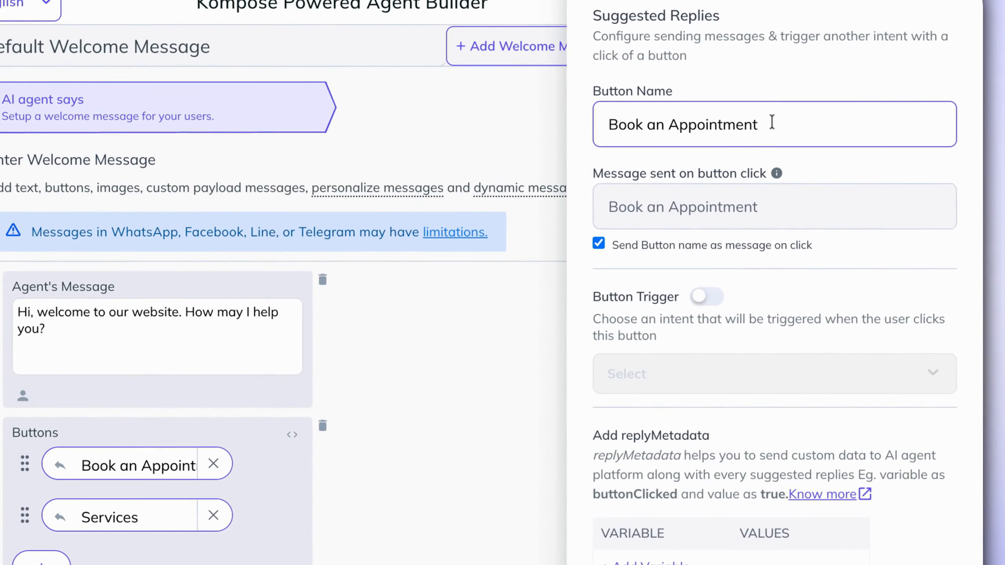
triple_click(771, 123)
type("Refunds")
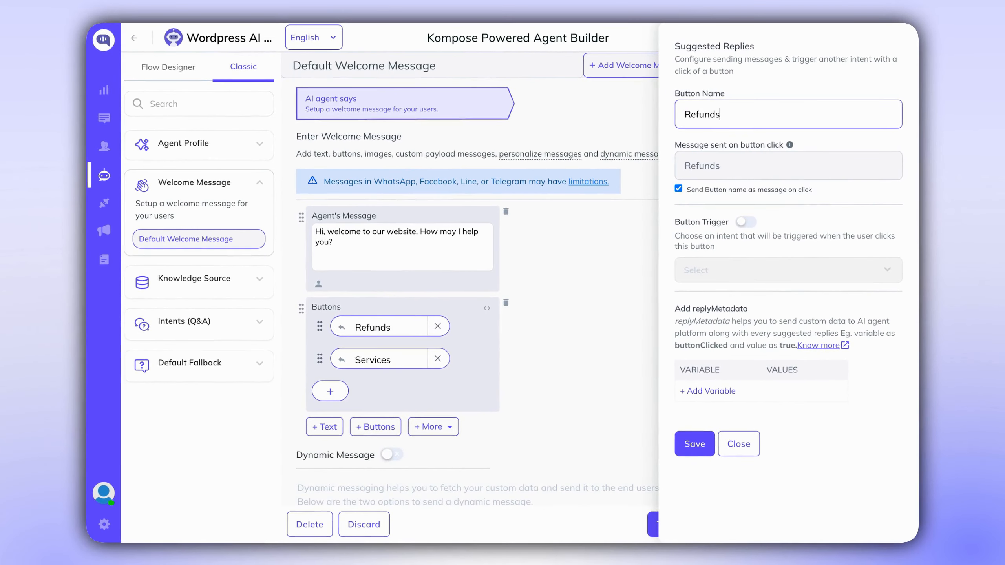
left_click(699, 440)
- Rename the "Services" suggested reply to "Tracking", save it, and close the reply settings
left_click(373, 360)
triple_click(719, 120)
type("Track")
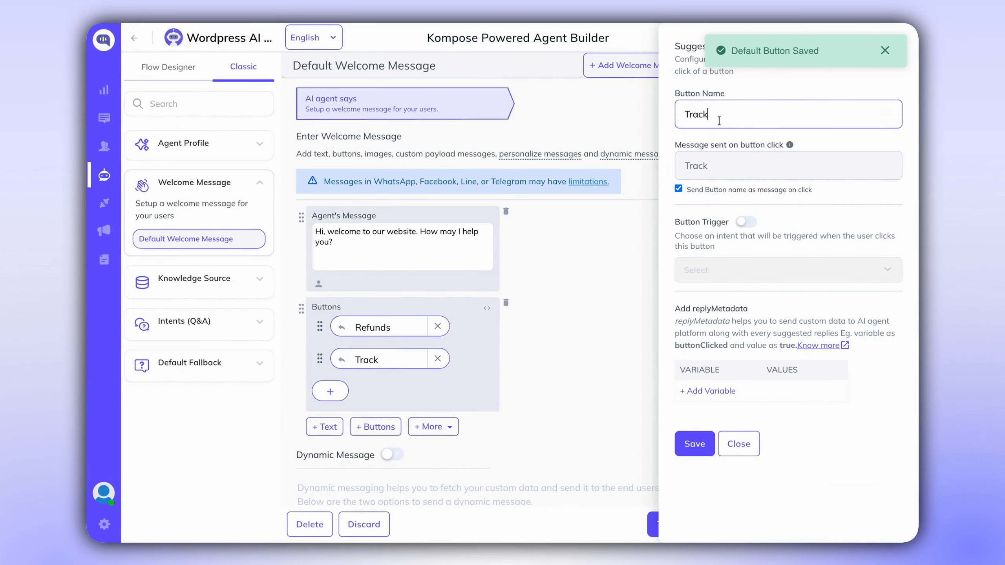
type("ing")
left_click(695, 444)
left_click(385, 359)
left_click(739, 443)
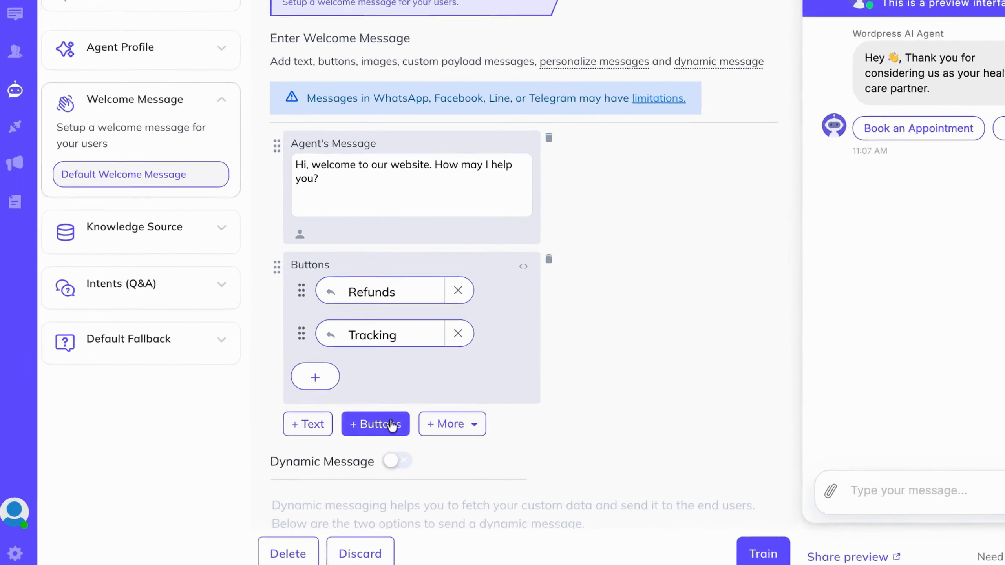
- Add a handover to the welcome message, assign it to a specific human teammate, and train the message
left_click(375, 427)
left_click(506, 426)
left_click(435, 427)
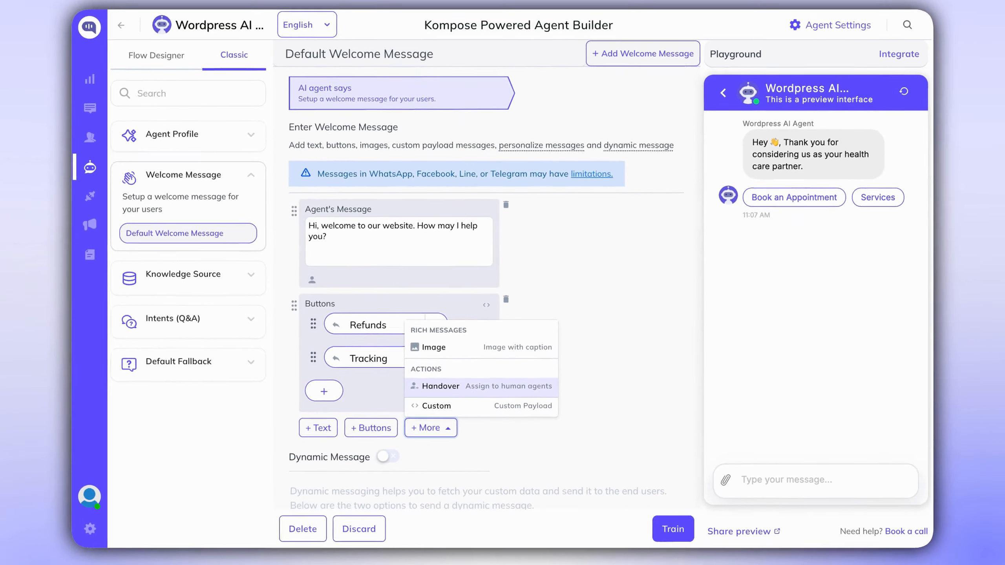
left_click(406, 380)
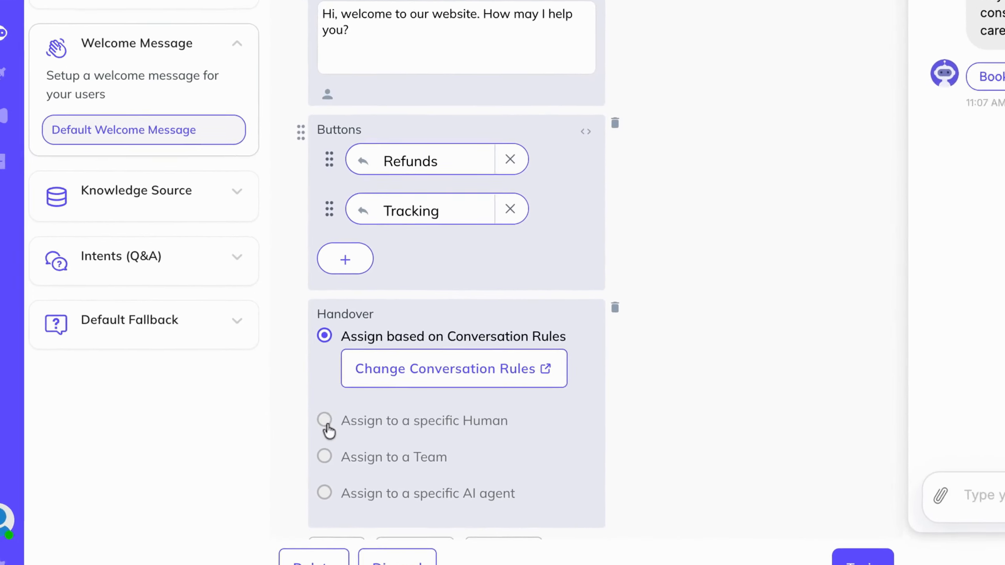
left_click(318, 430)
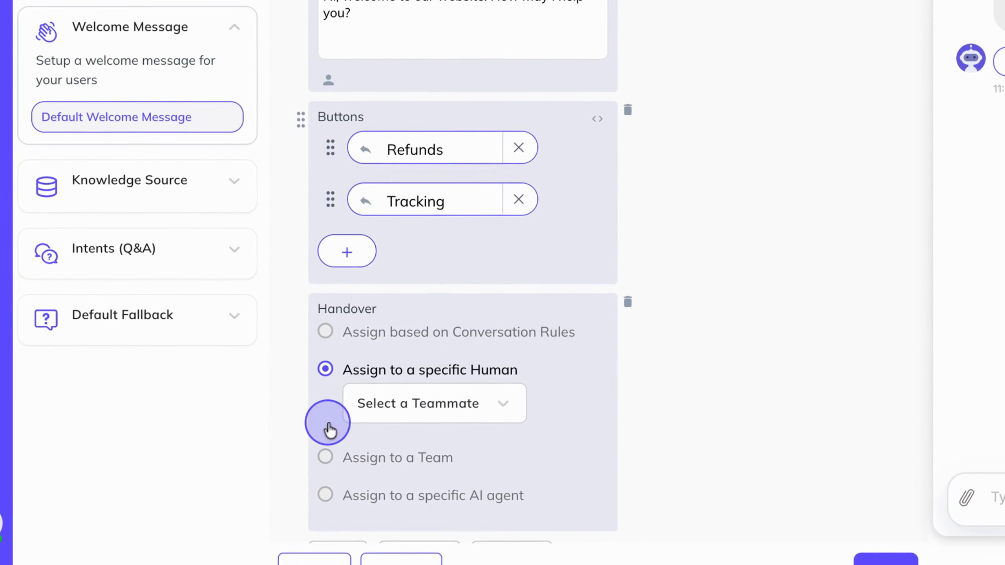
left_click(408, 405)
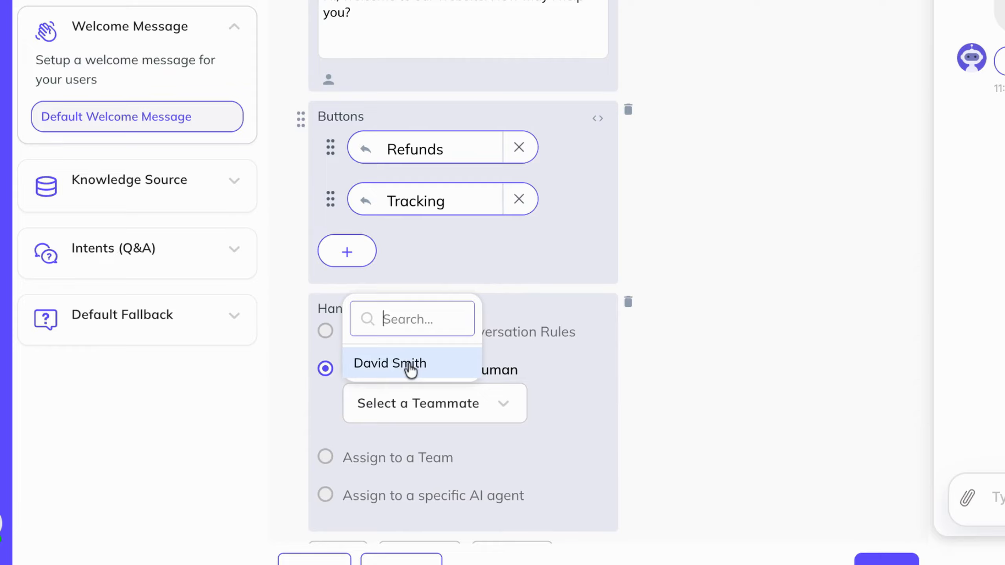
left_click(410, 366)
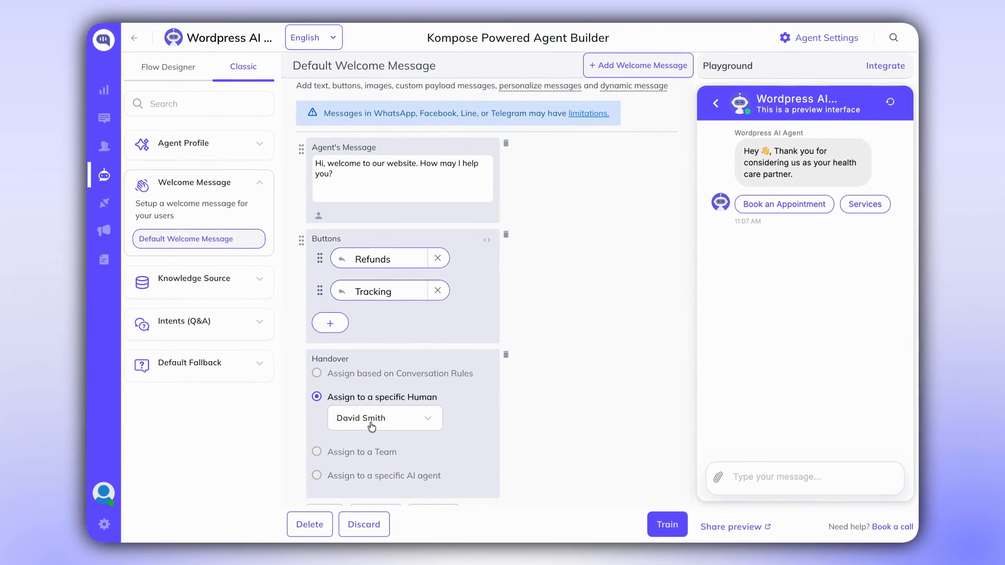
left_click(656, 513)
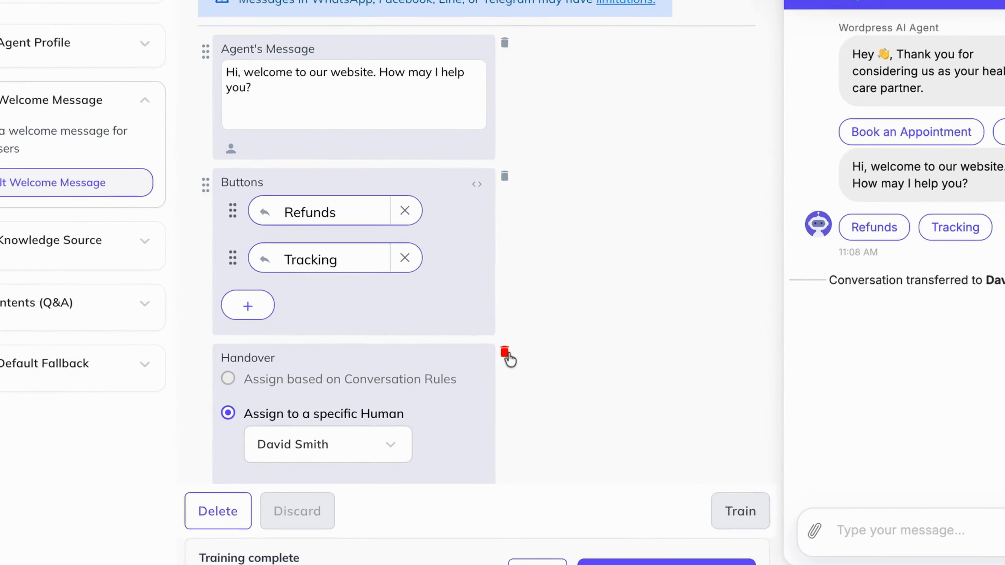
- Remove the handover from the welcome message and train the agent again
left_click(505, 354)
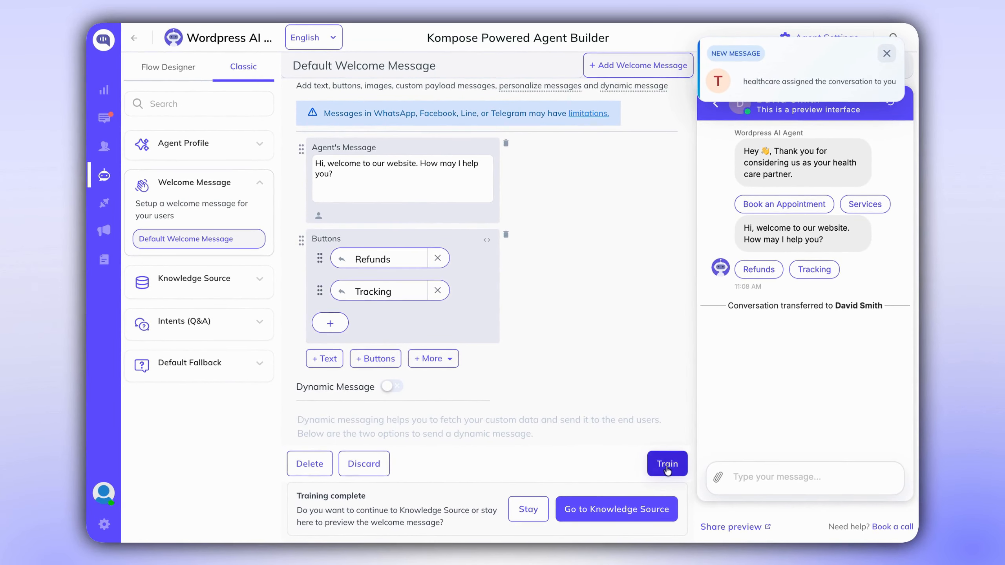
left_click(667, 464)
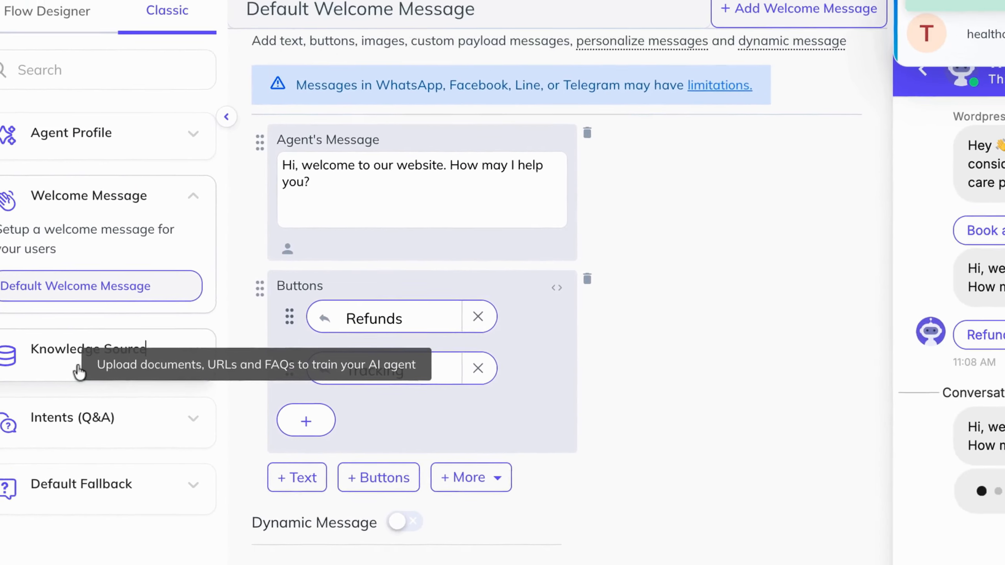
- Open the agent's knowledge sources and look through the document, URL and knowledge base options
left_click(206, 295)
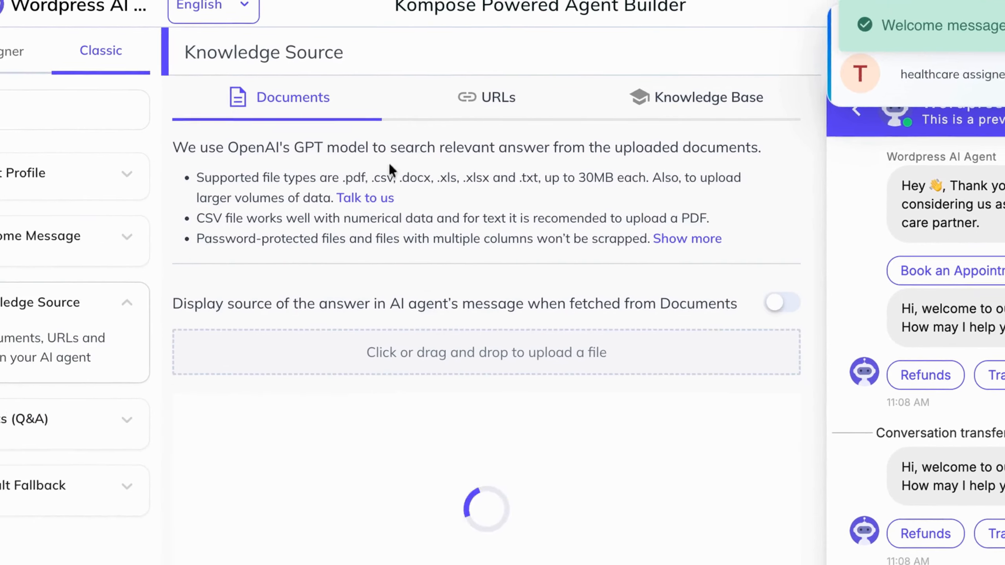
left_click(498, 118)
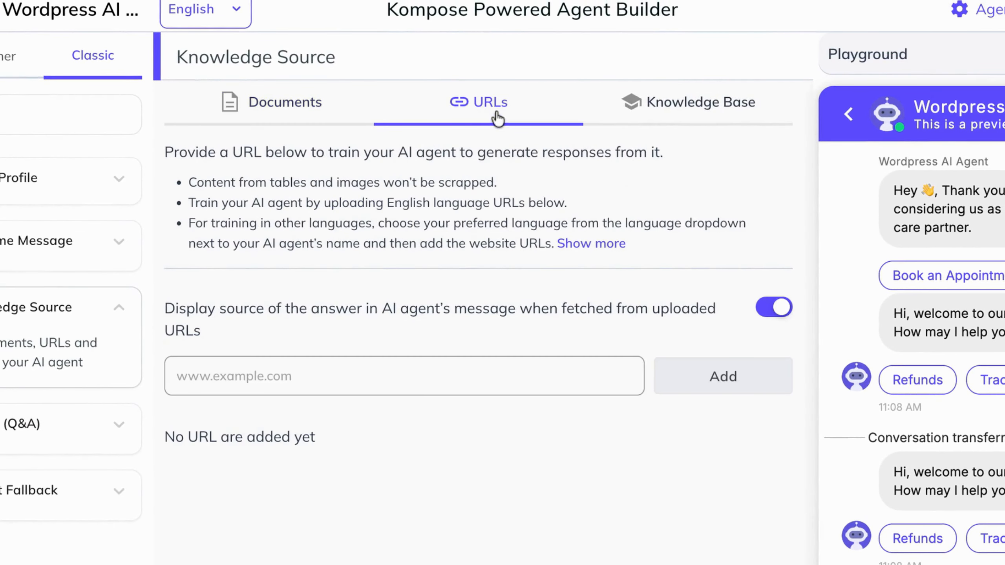
left_click(672, 102)
left_click(334, 113)
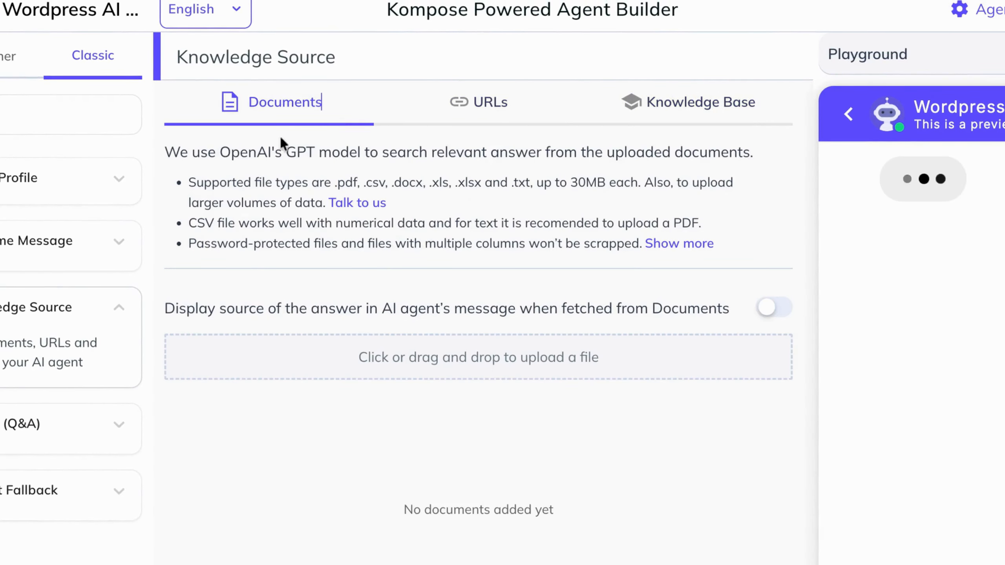
left_click(461, 118)
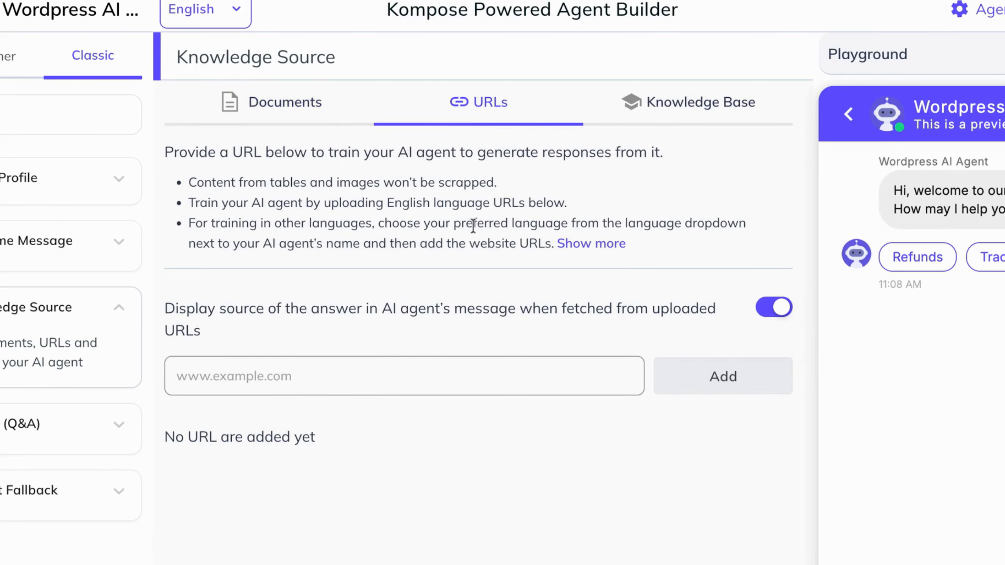
left_click(686, 119)
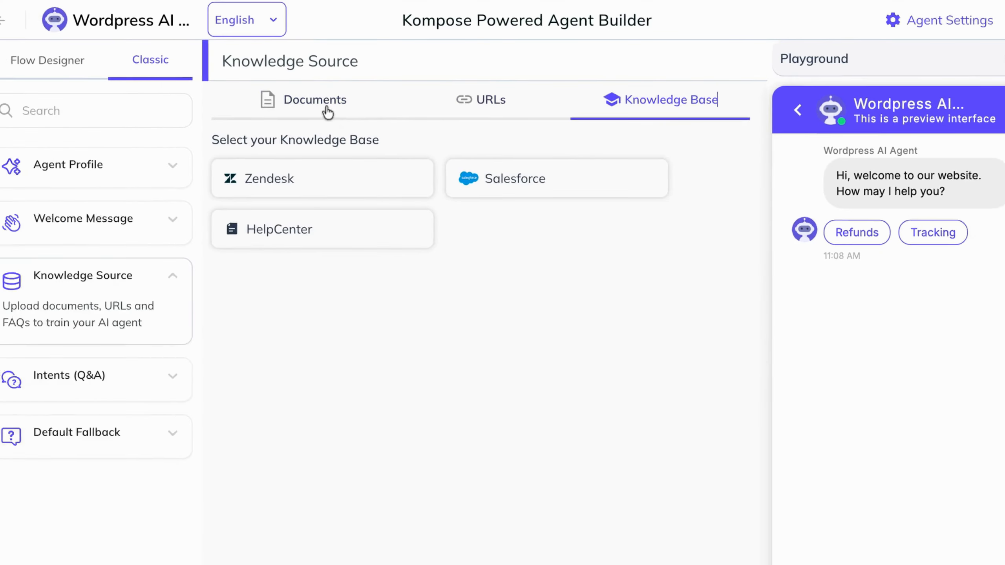
left_click(309, 113)
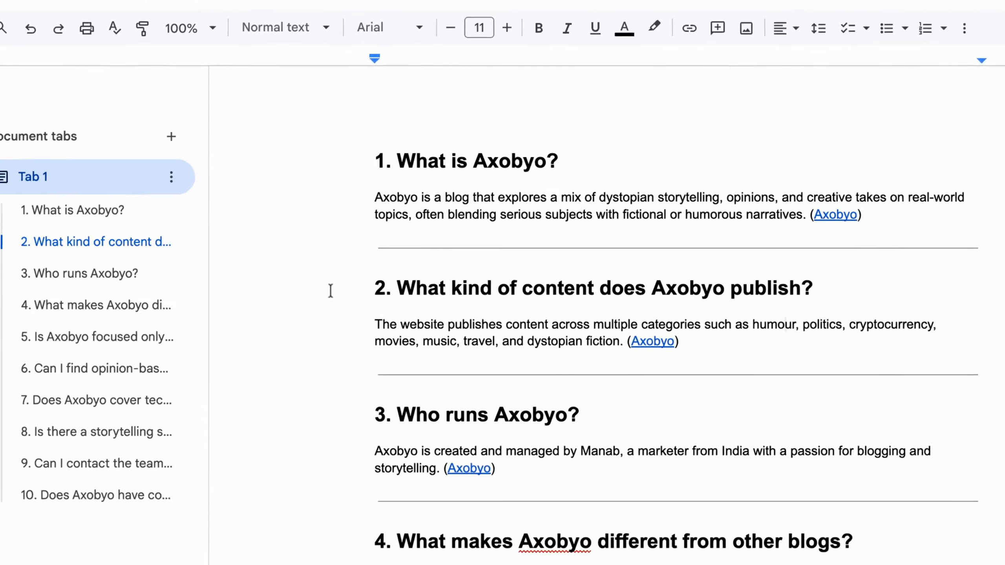
- Switch to the Axobyo FAQ in Google Docs and review its questions and answers
left_click_drag(345, 174, 693, 560)
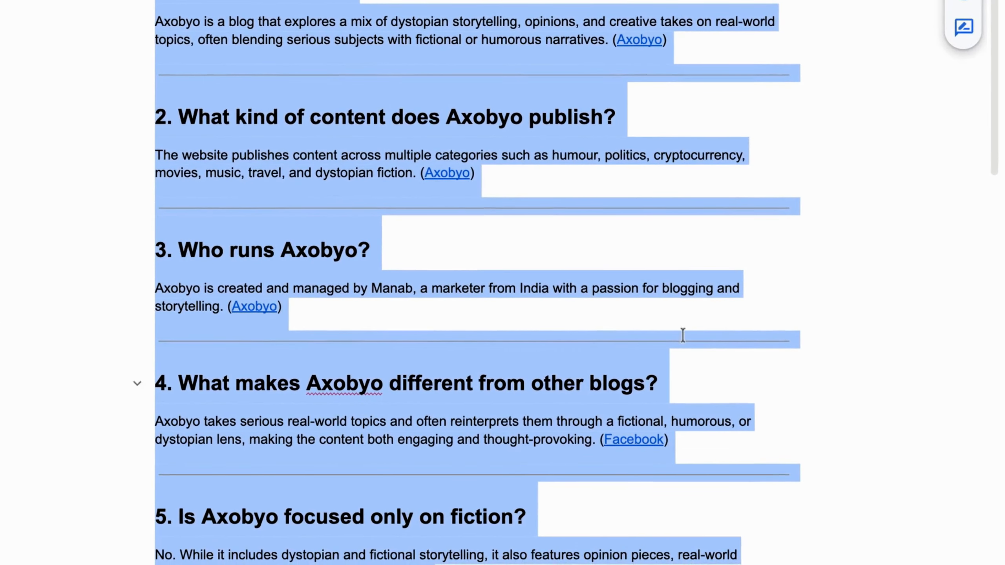
scroll(688, 316, "down", 10)
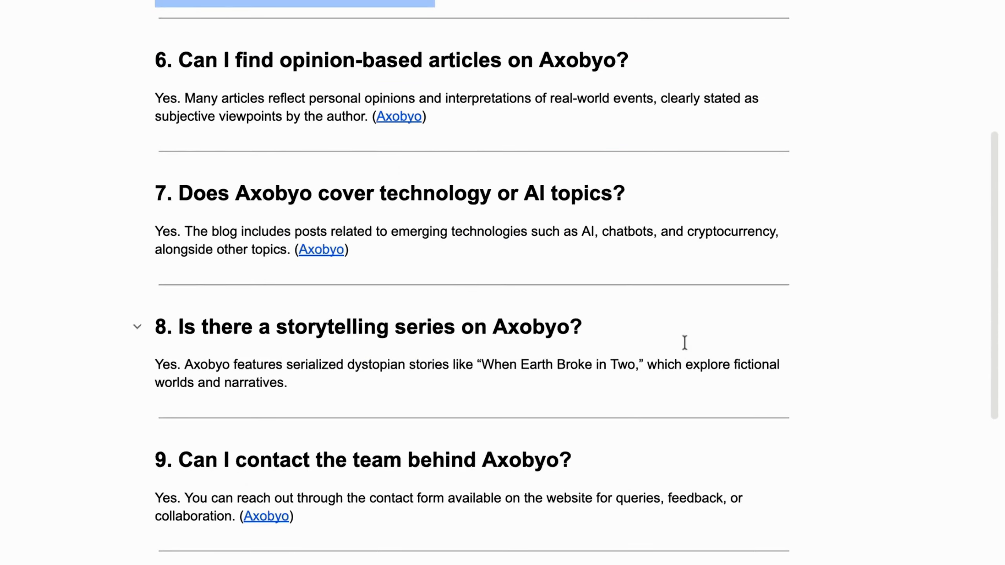
left_click(668, 433)
scroll(674, 437, "down", 2)
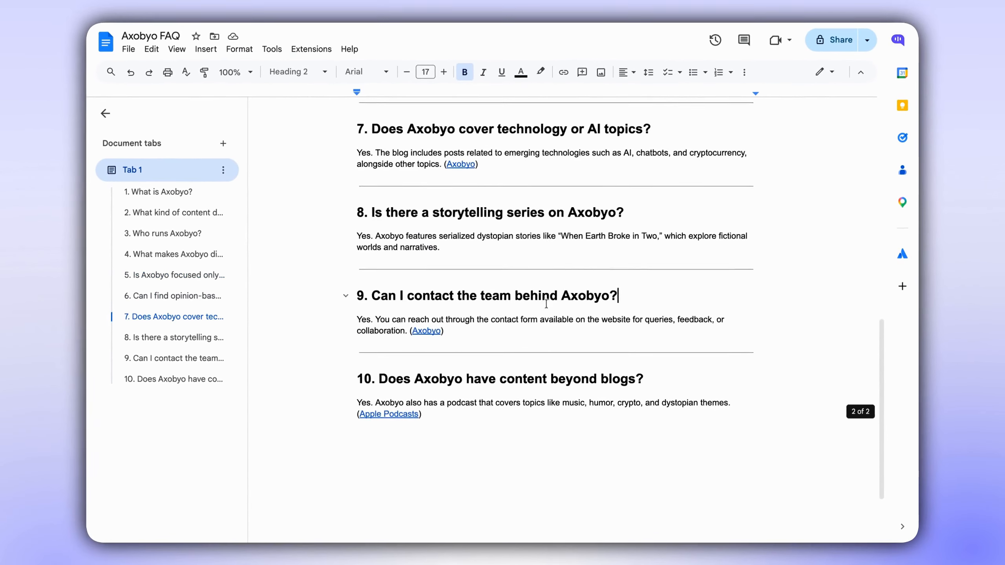
scroll(511, 265, "up", 12)
scroll(516, 265, "down", 1)
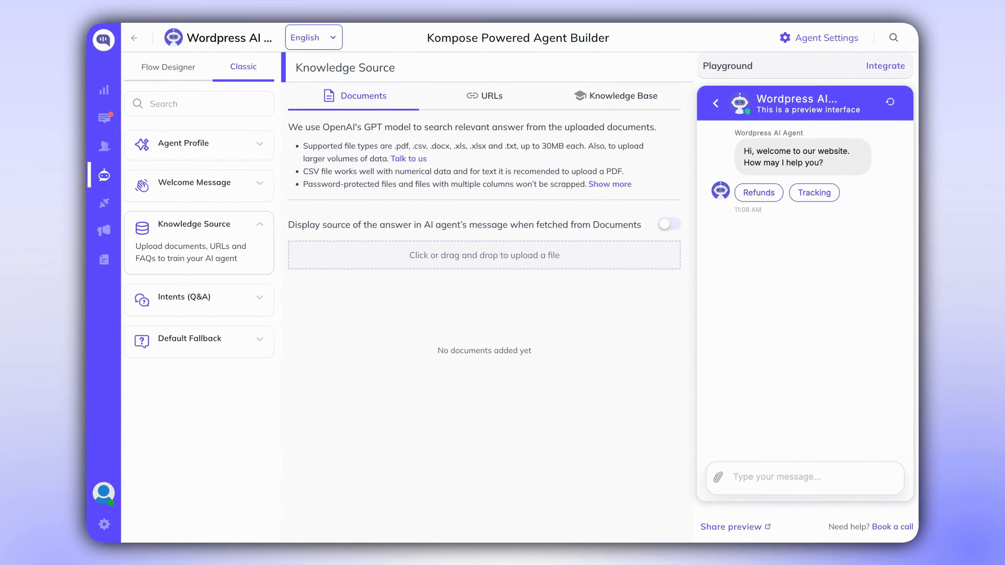
- Upload the Axobyo FAQ.pdf file as a document in the agent's knowledge source
left_click(560, 254)
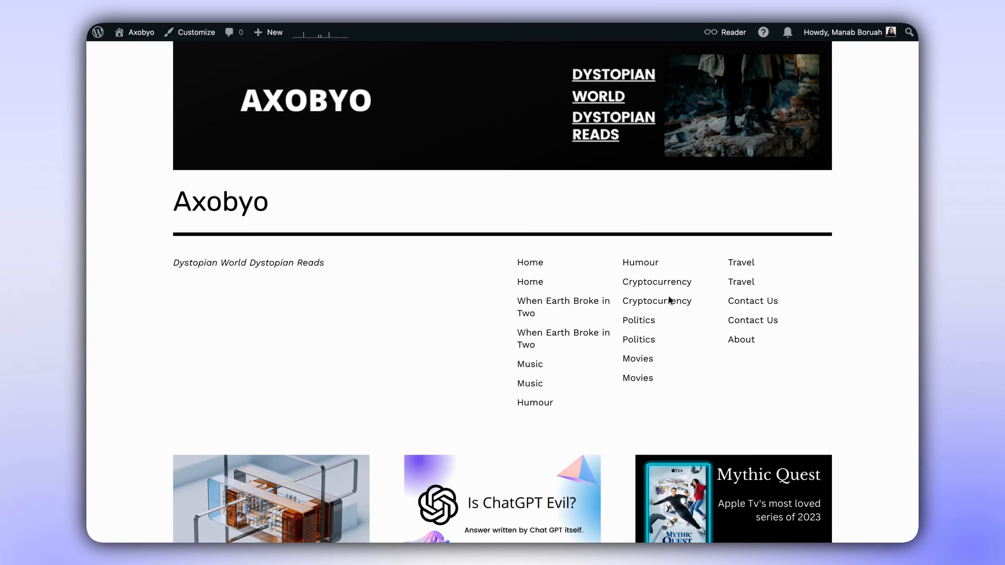
- Switch to the Axobyo website and look through its homepage categories and posts
scroll(603, 329, "down", 10)
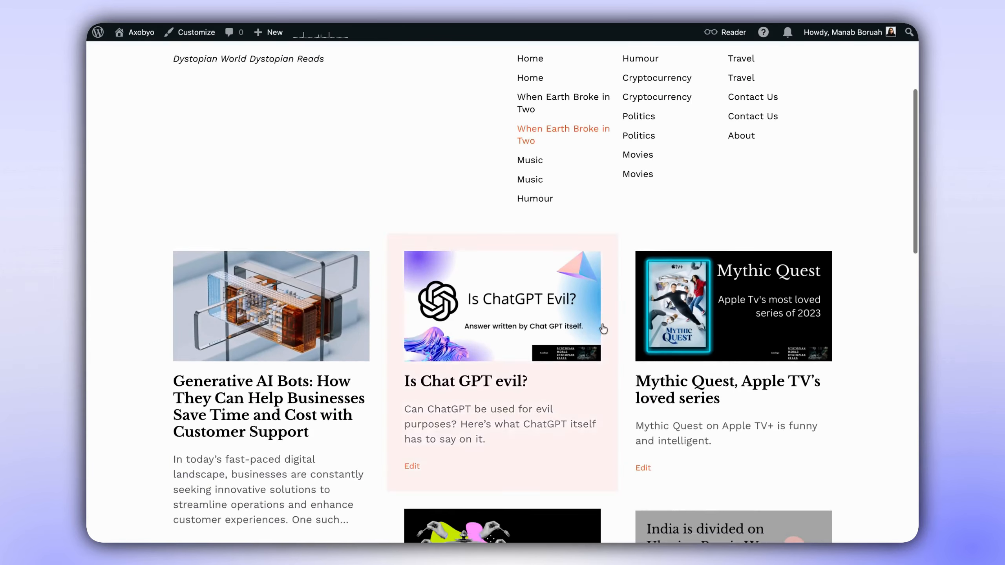
scroll(603, 330, "up", 10)
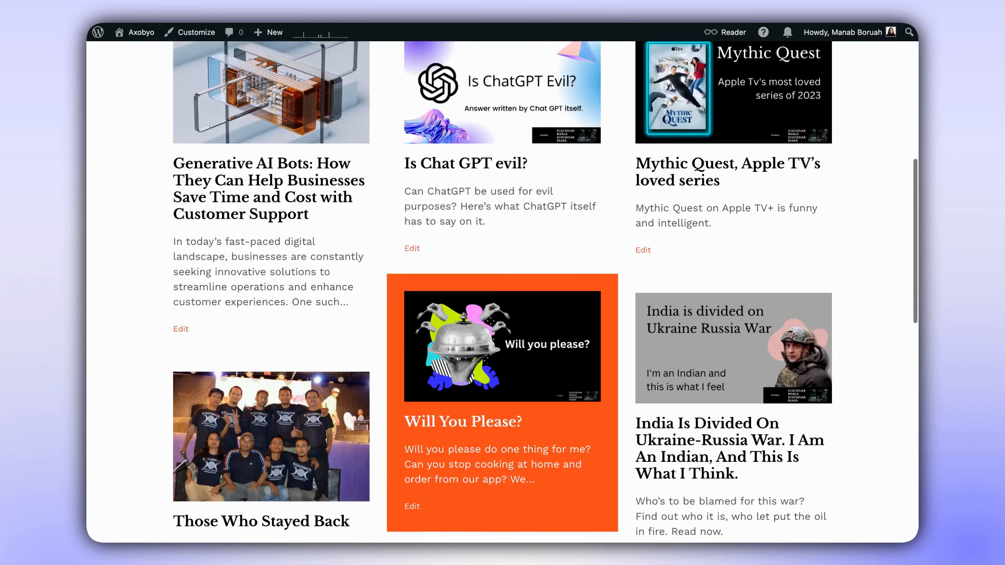
scroll(577, 348, "down", 10)
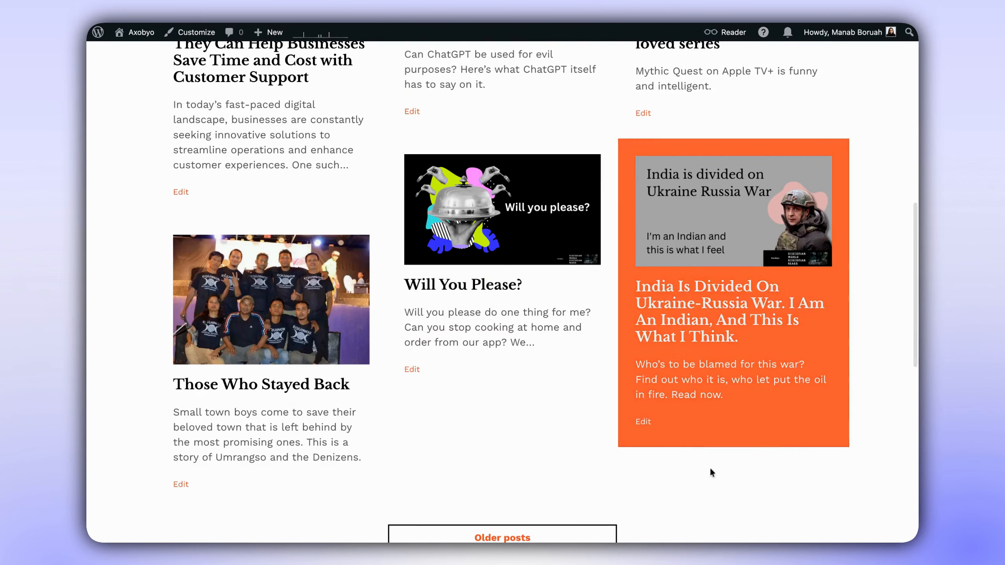
scroll(800, 415, "up", 10)
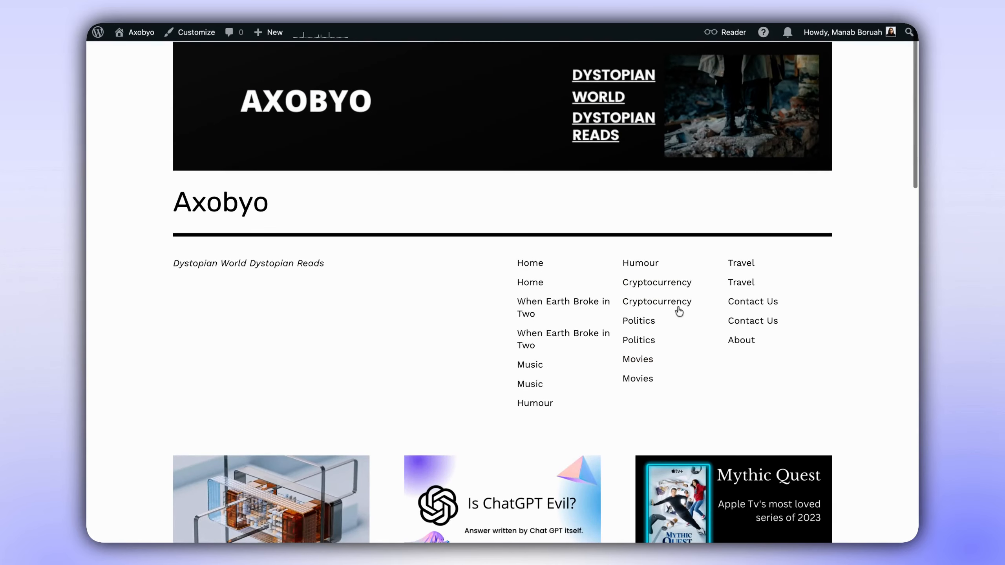
scroll(749, 357, "down", 3)
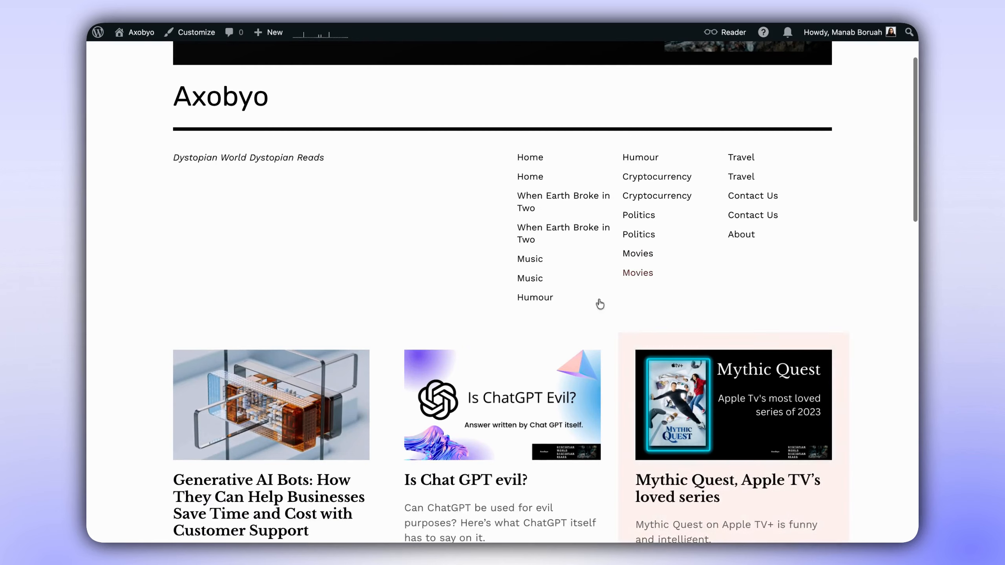
scroll(711, 491, "down", 6)
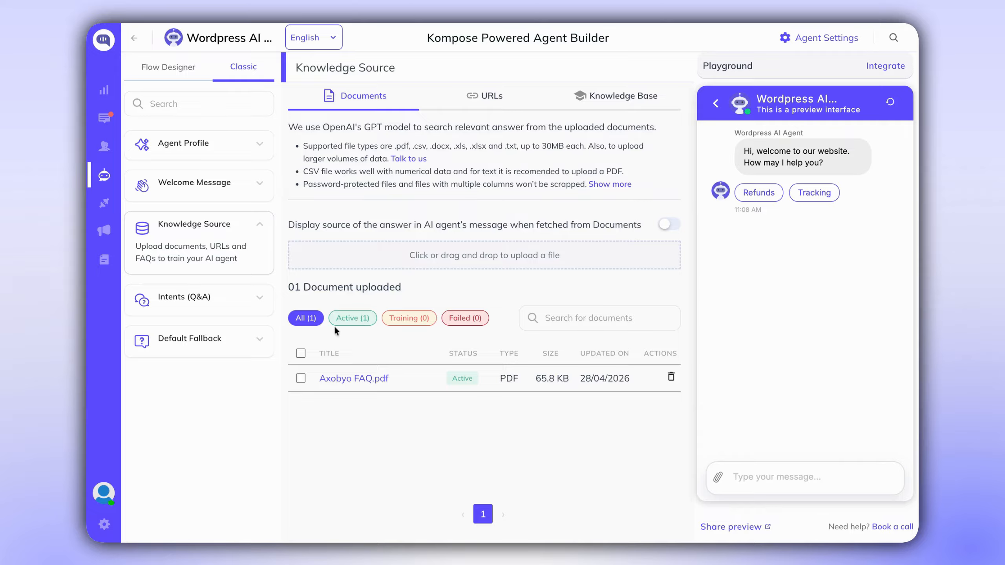
- Ask the agent "hi what is axobyo" in the playground and compare its reply with the first entry in the Google Docs FAQ
left_click(767, 468)
type("hi what is axobyo")
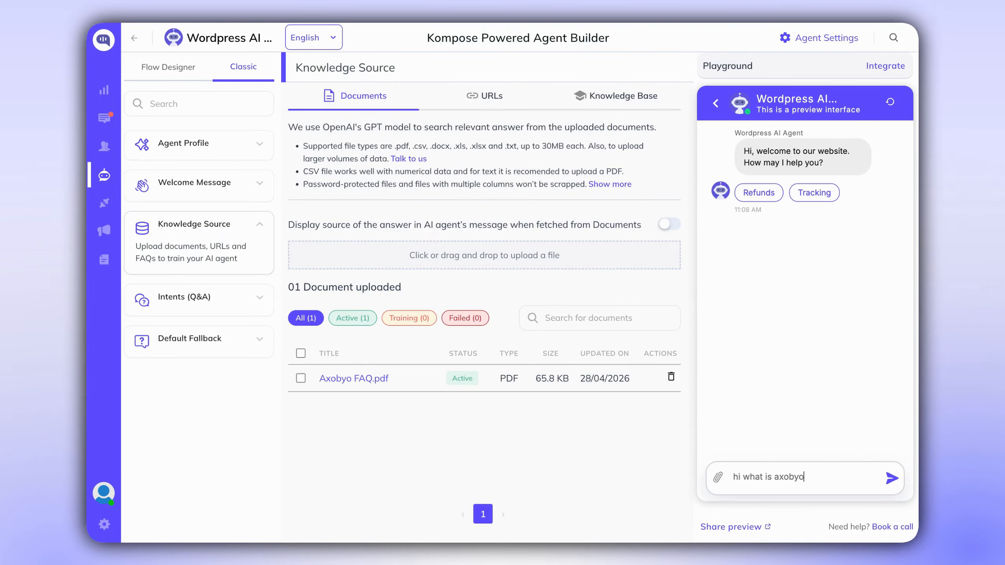
key("Return")
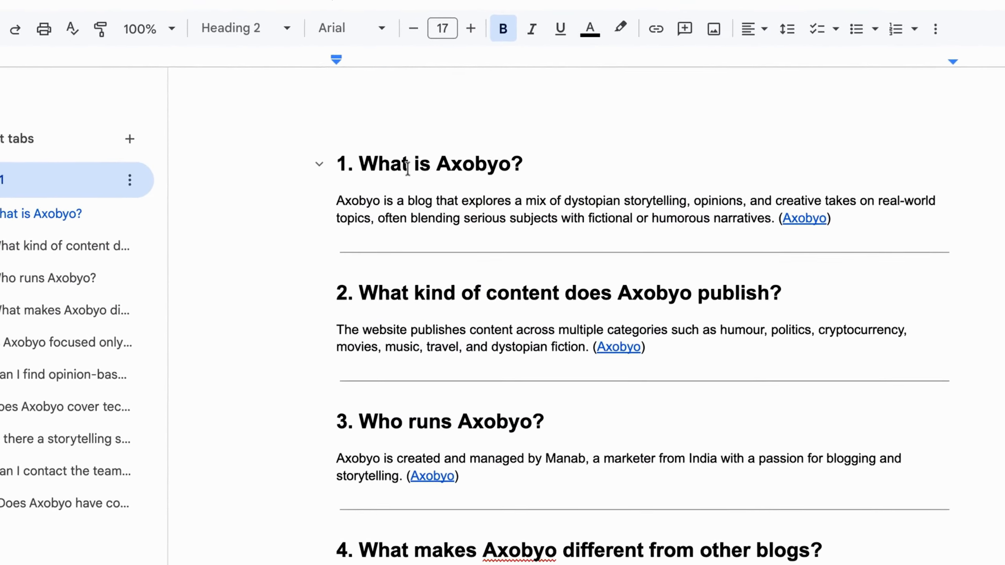
triple_click(403, 158)
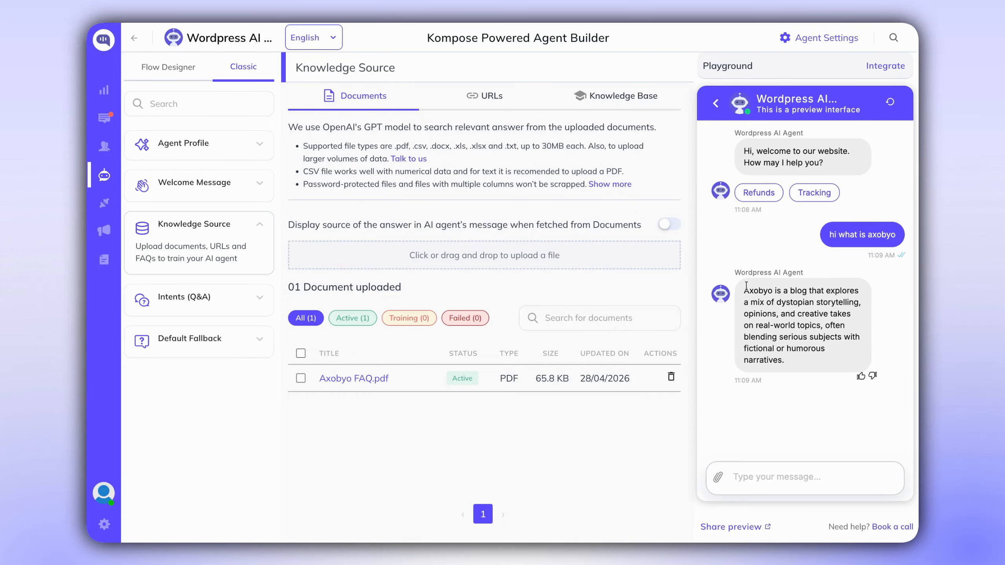
triple_click(742, 288)
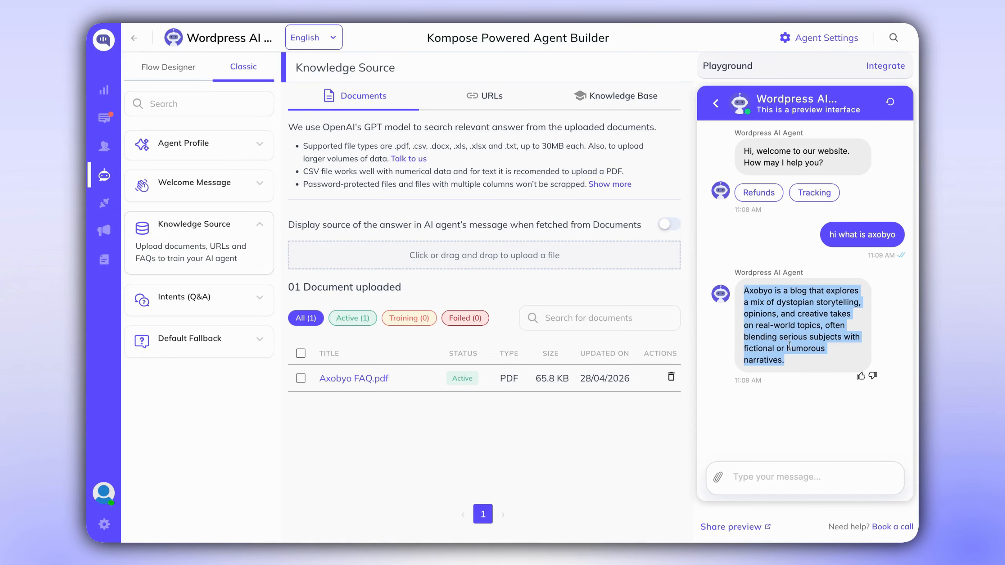
- Rate the agent's playground answer about Axobyo as helpful
left_click(860, 377)
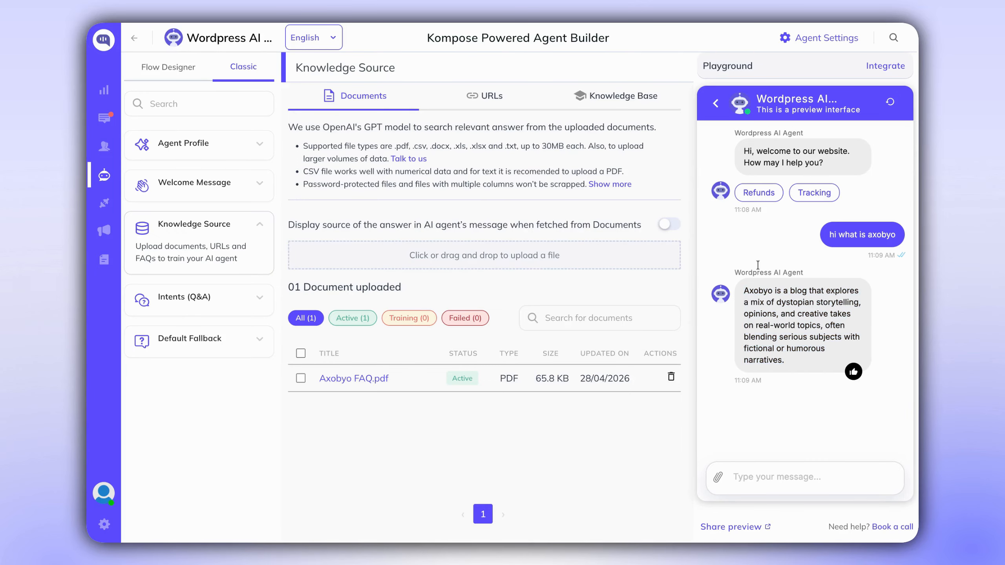
triple_click(811, 311)
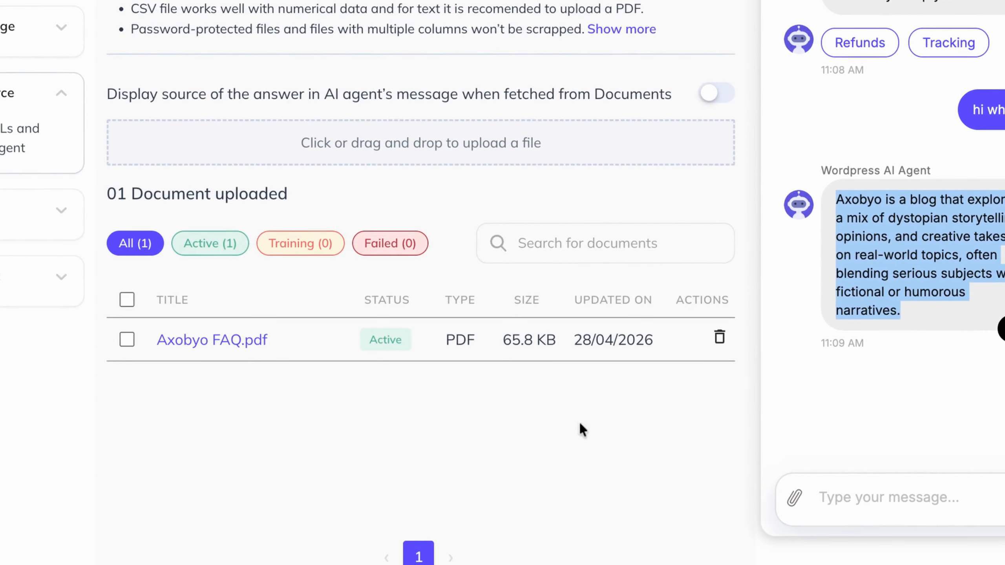
left_click(579, 423)
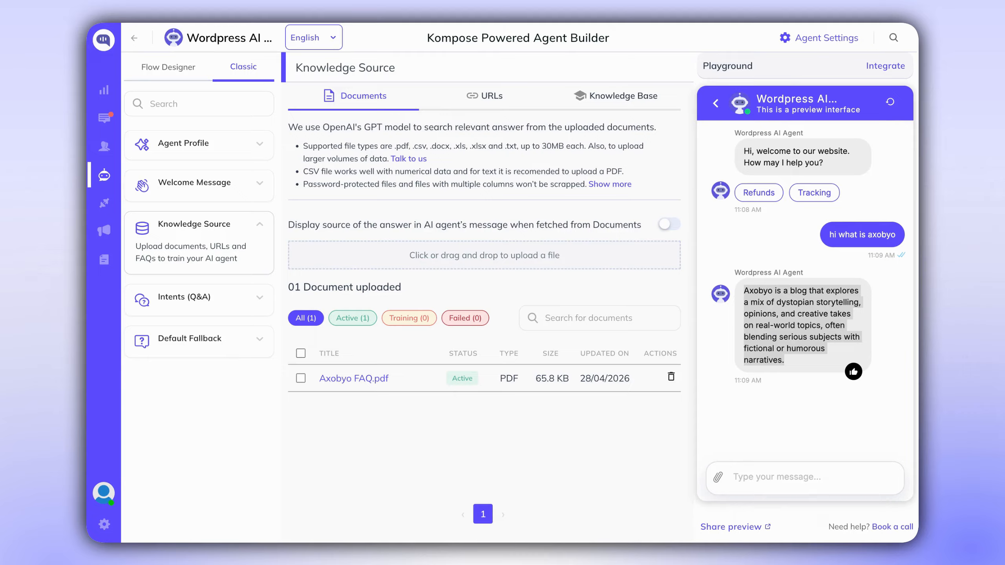
- Switch to the Axobyo WordPress dashboard and open the marketplace for adding plugins
left_click(456, 22)
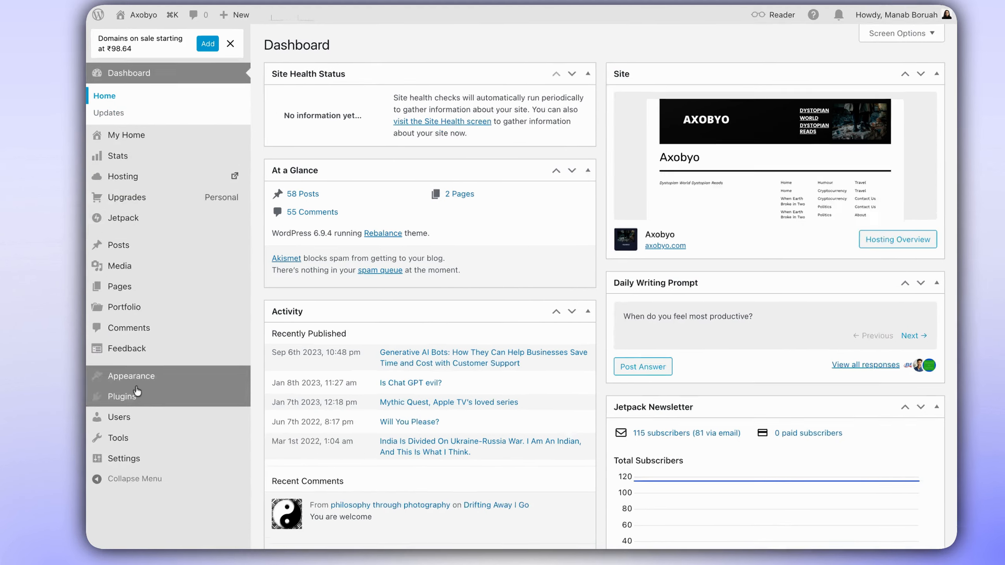
mouse_move(135, 404)
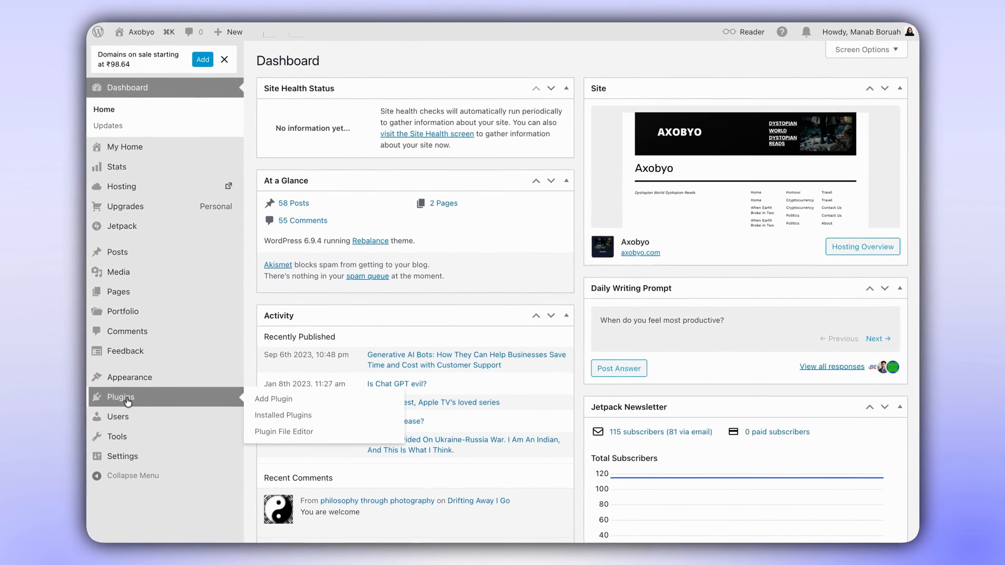
left_click(381, 393)
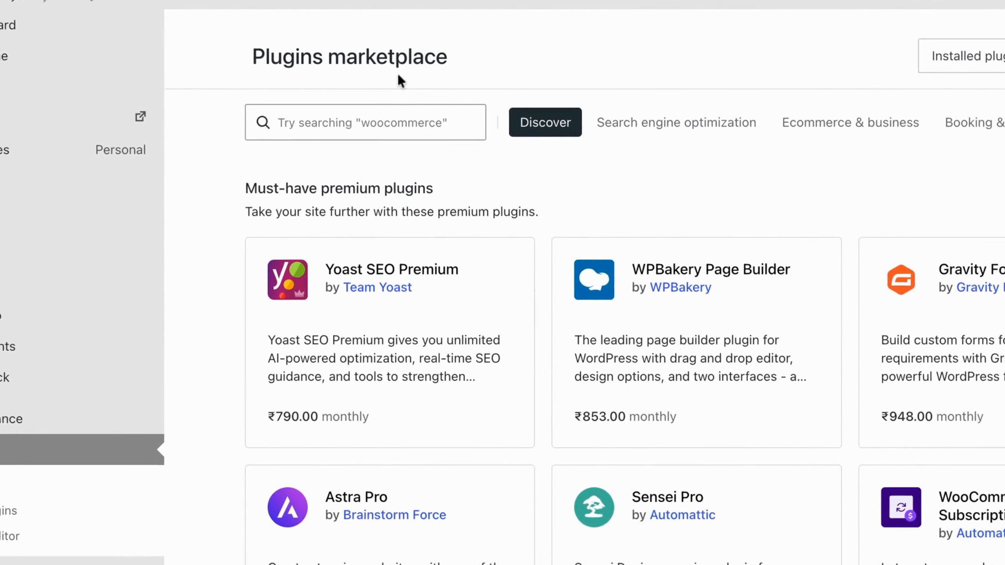
- Search for Kommunicate, then install and activate the free "Kommunicate – AI Agents and Live Chat for Customer Support" plugin
left_click(397, 122)
type("Kommunicate")
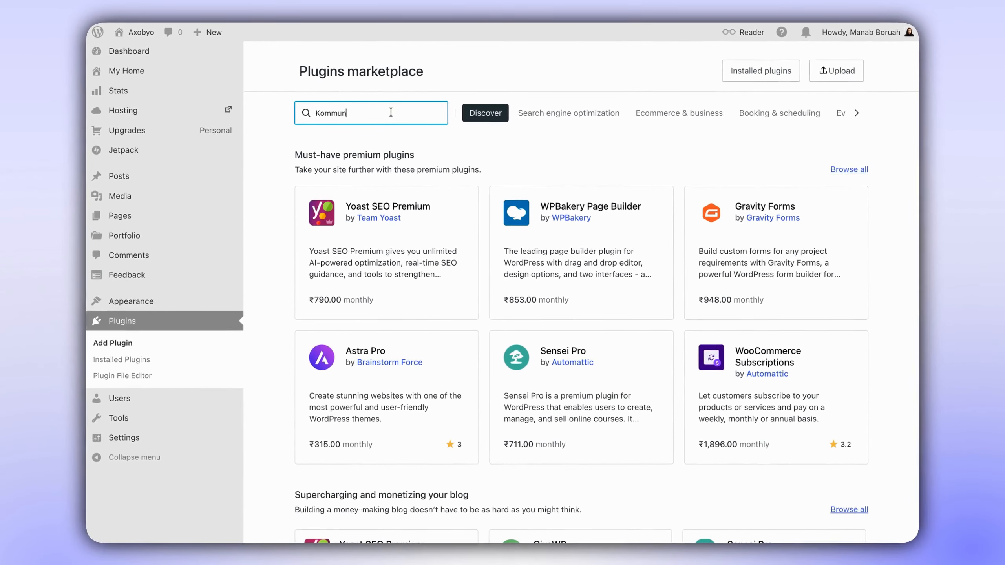
key("Return")
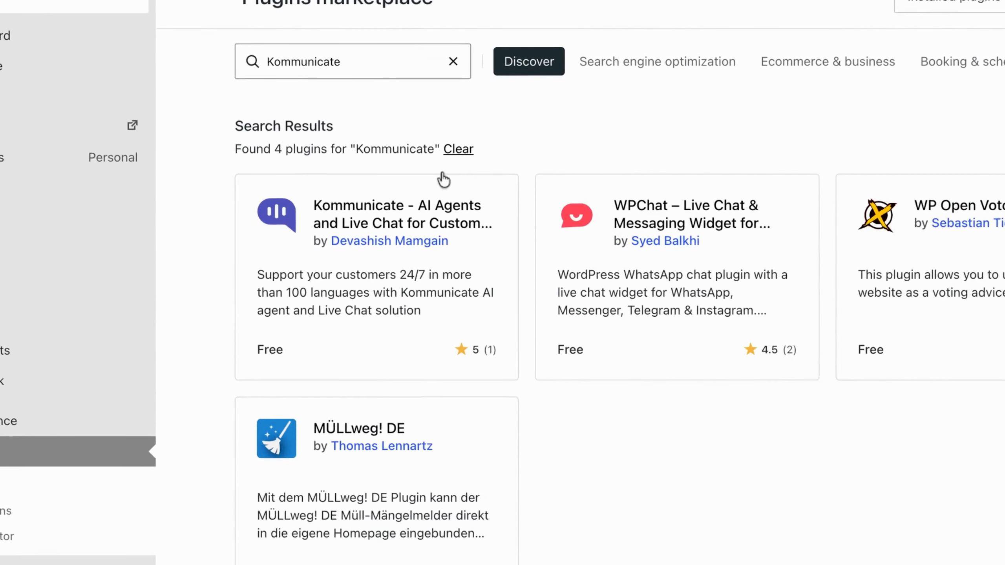
left_click(419, 223)
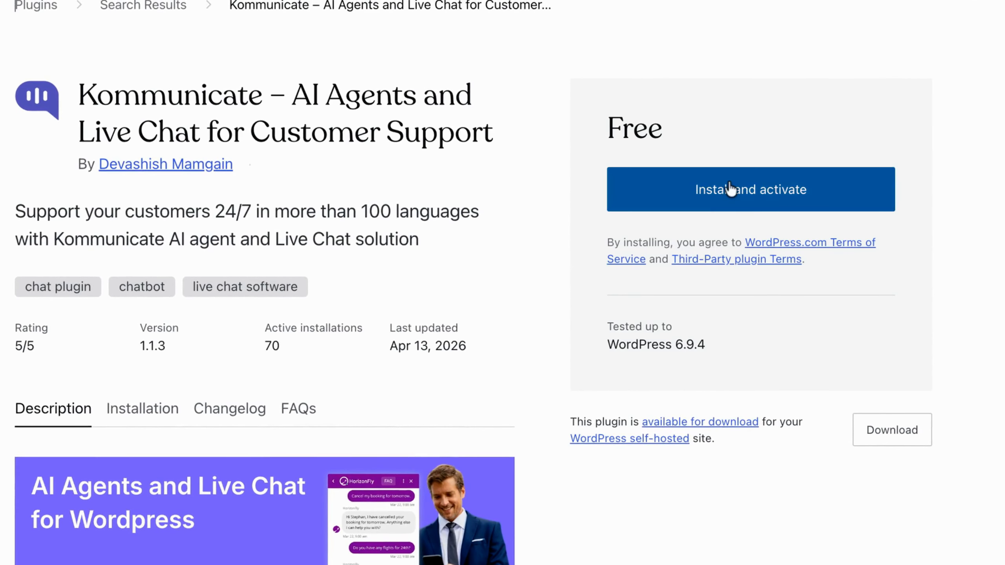
left_click(730, 189)
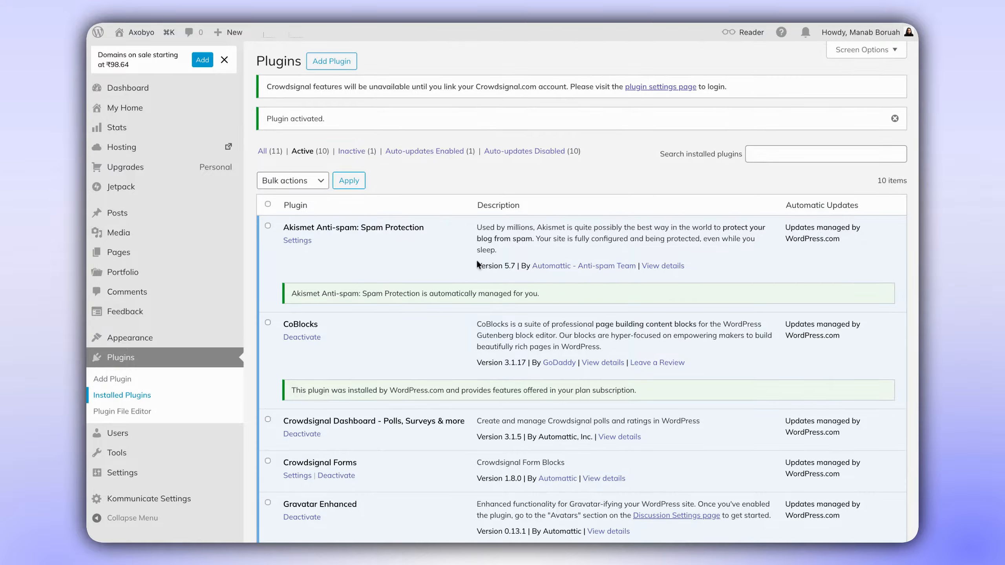
- Open the settings of the Kommunicate – WP Live Chat plugin and bring up its APP_ID update form
scroll(475, 260, "down", 10)
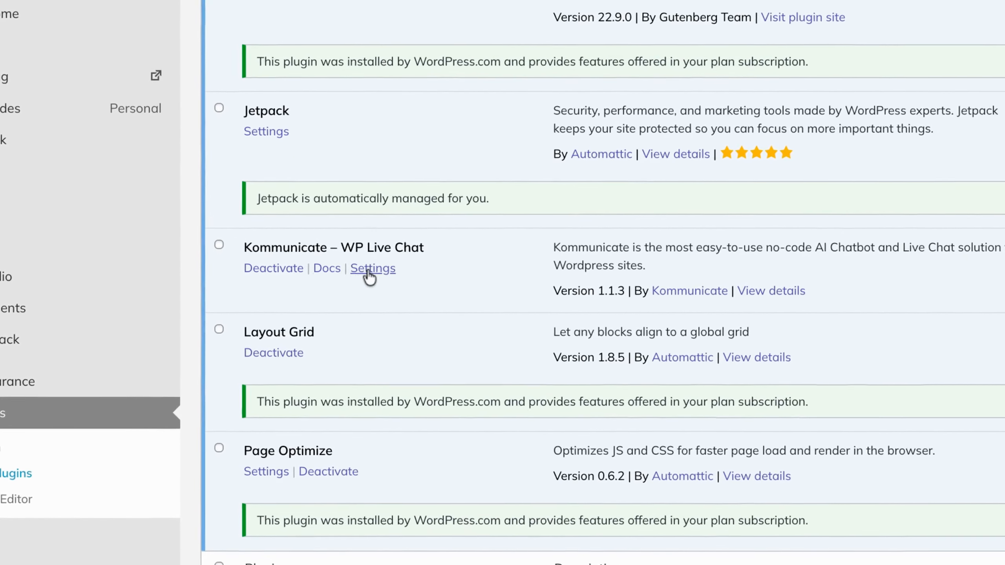
left_click(371, 270)
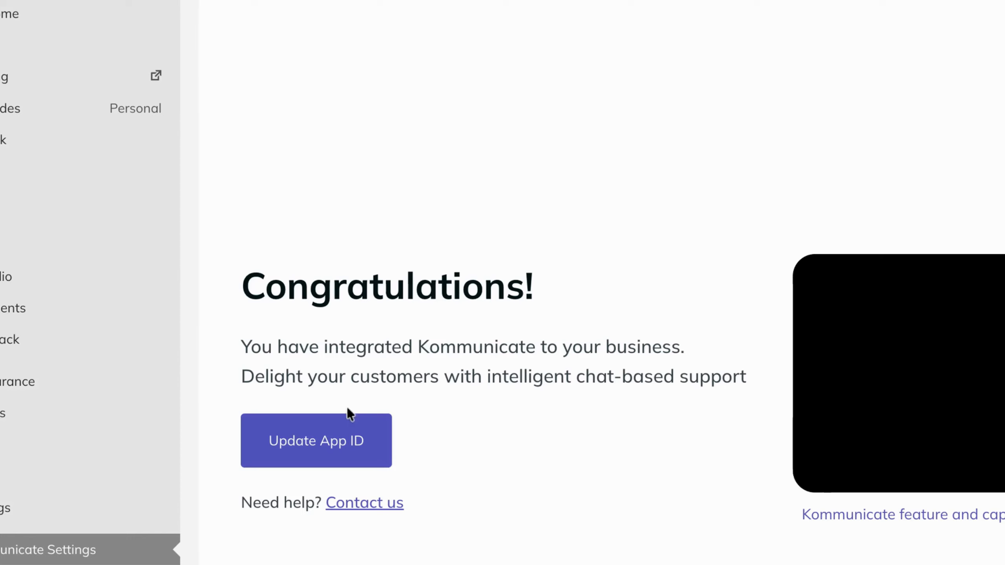
left_click_drag(278, 348, 605, 349)
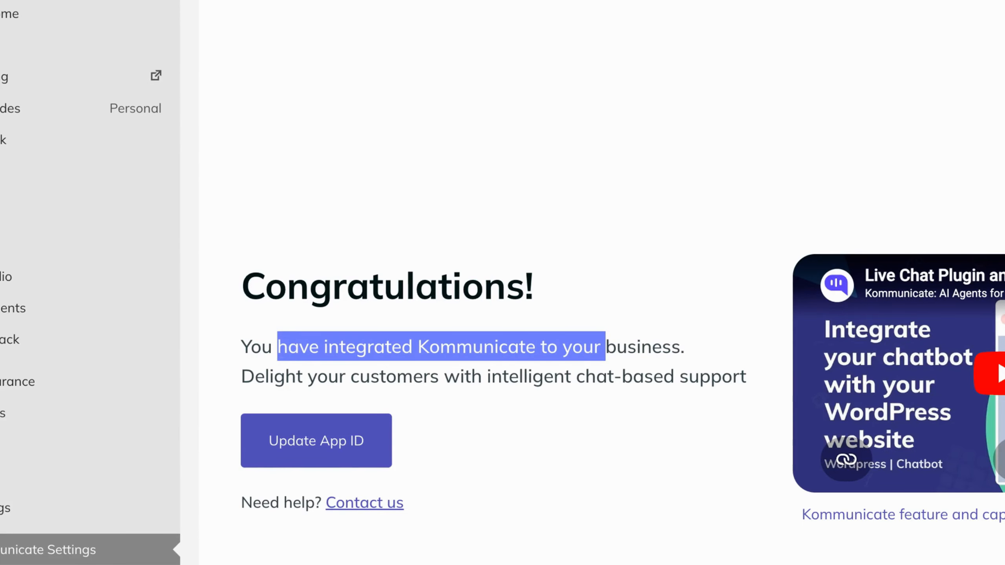
left_click(616, 348)
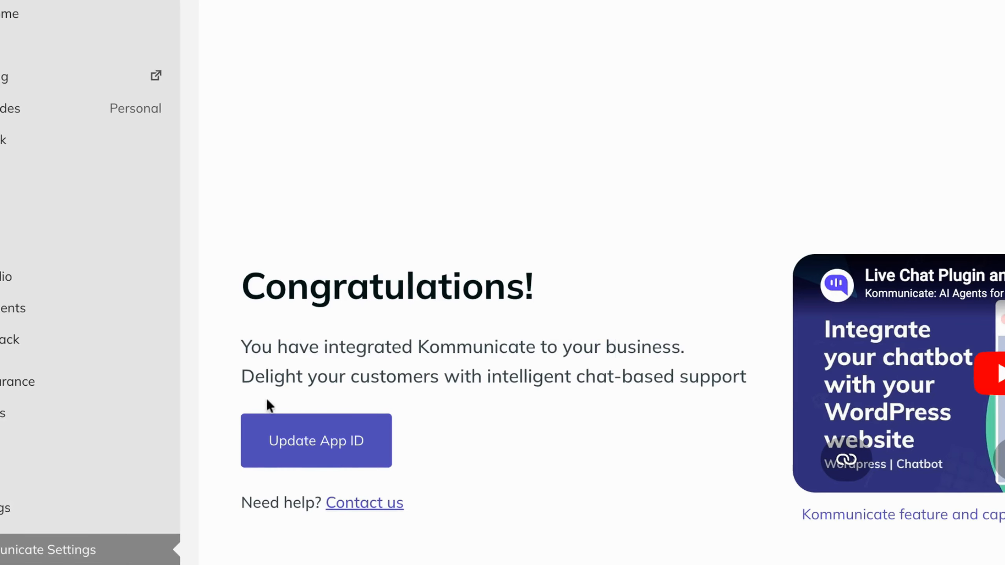
left_click(326, 391)
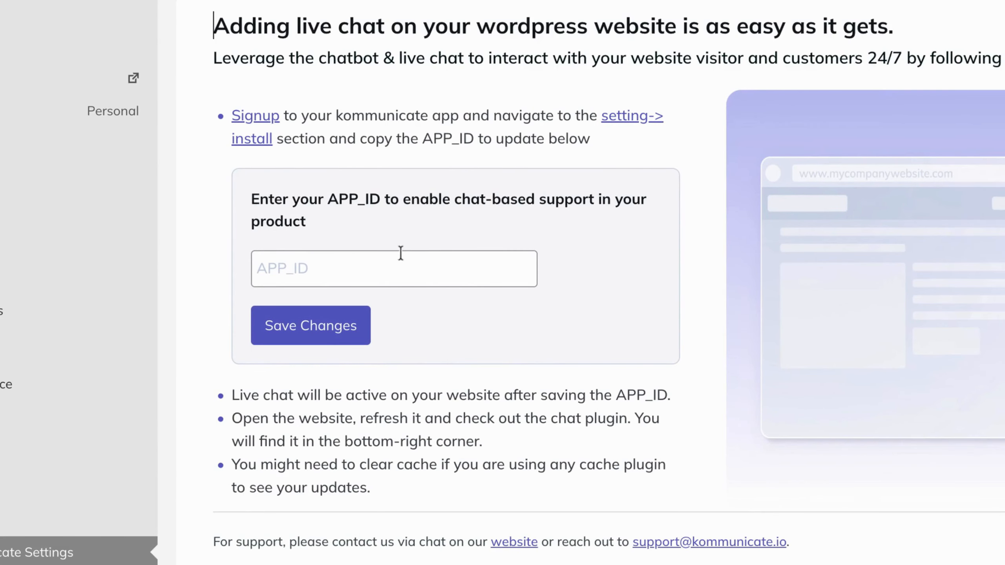
left_click(402, 264)
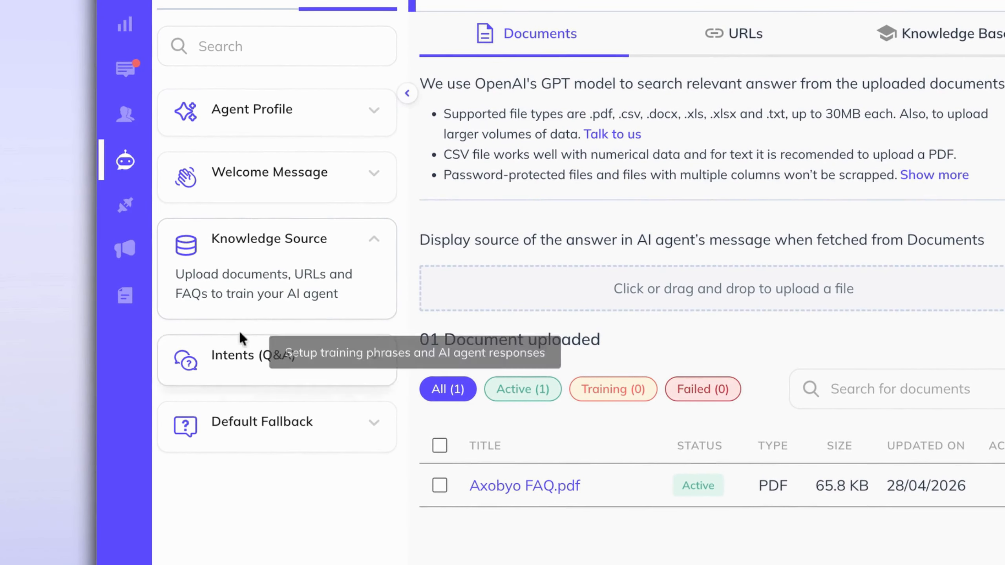
- Copy the App ID from Kommunicate's Integrations page, paste it into the WordPress plugin's APP_ID form and save the changes
left_click(126, 206)
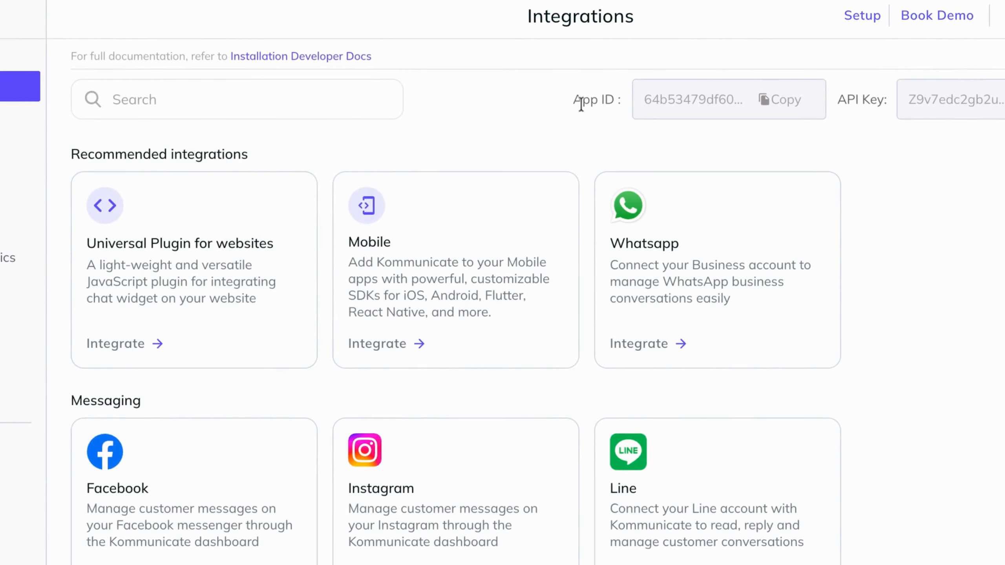
left_click_drag(581, 101, 618, 100)
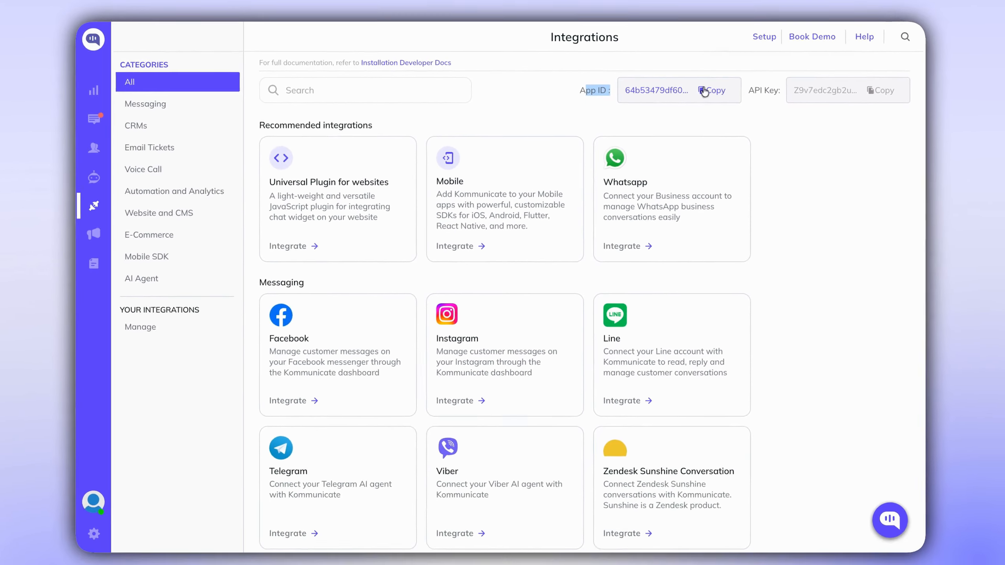
left_click(724, 94)
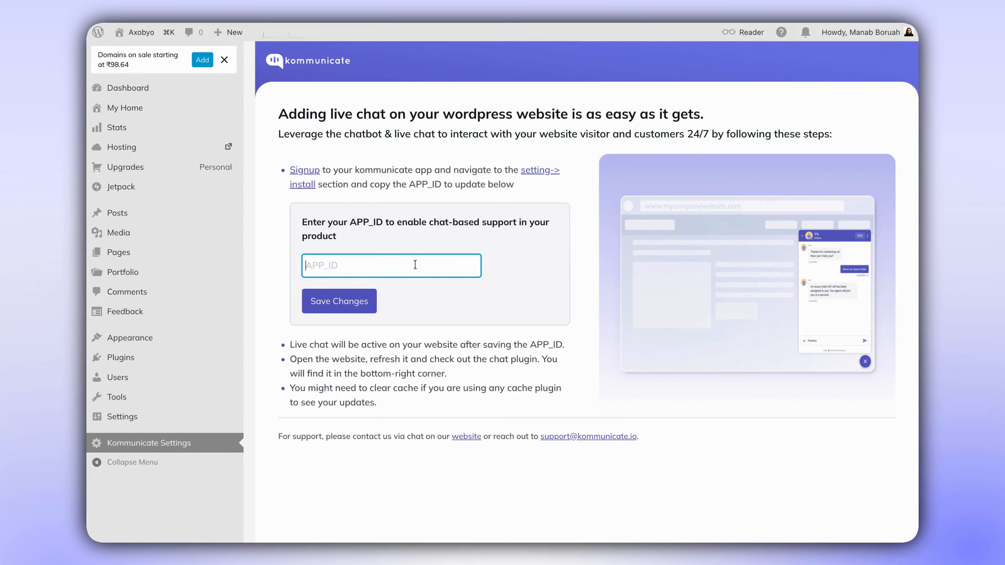
key("super+v")
left_click(347, 303)
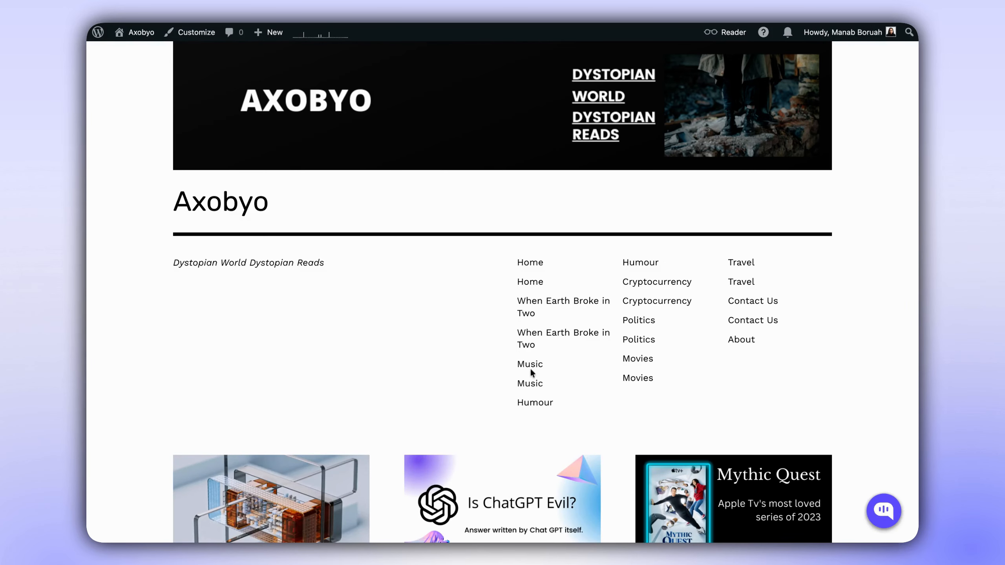
- Open the chat widget on the Axobyo site, start a conversation with the AI agent and read its greeting
left_click(883, 509)
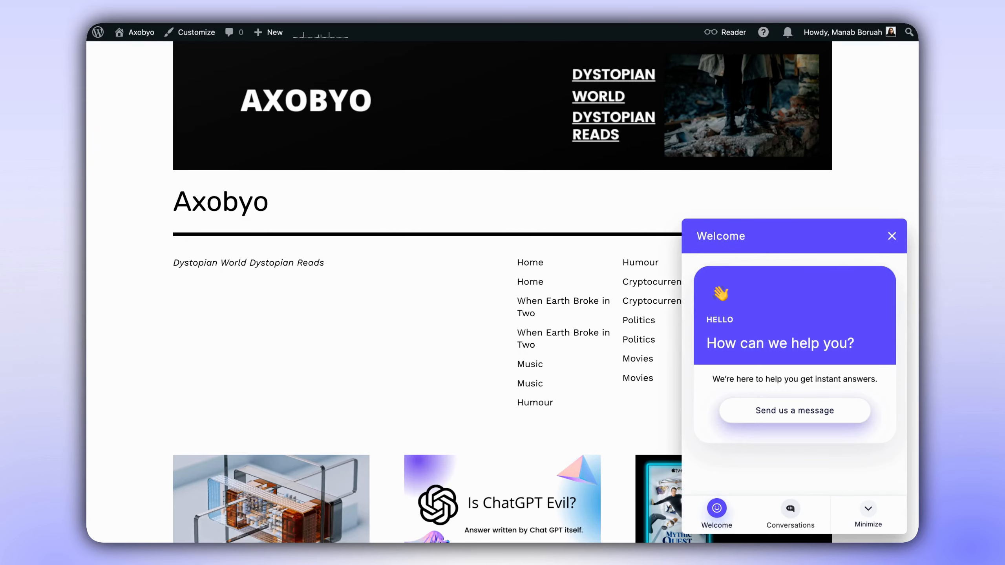
left_click(803, 412)
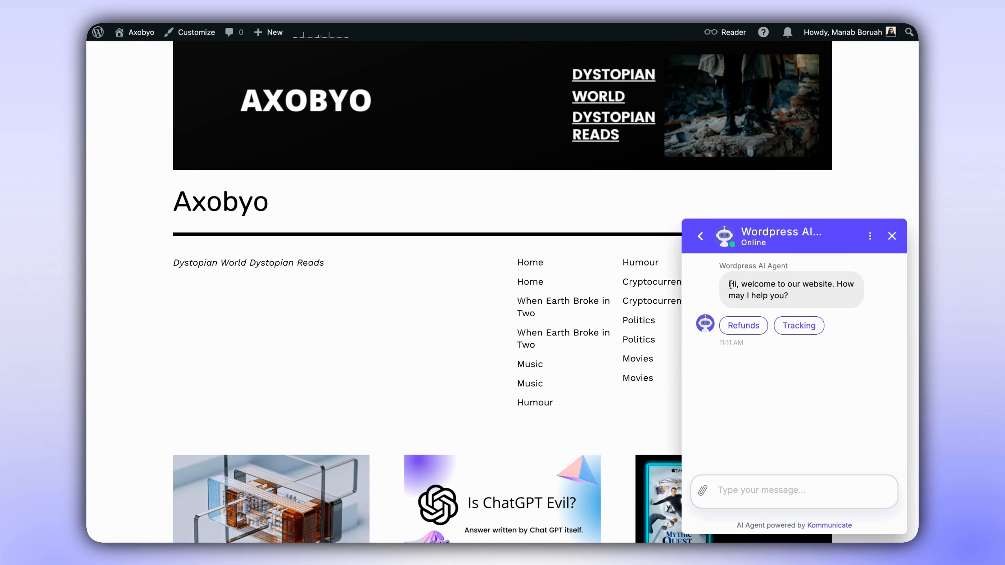
left_click_drag(730, 284, 784, 296)
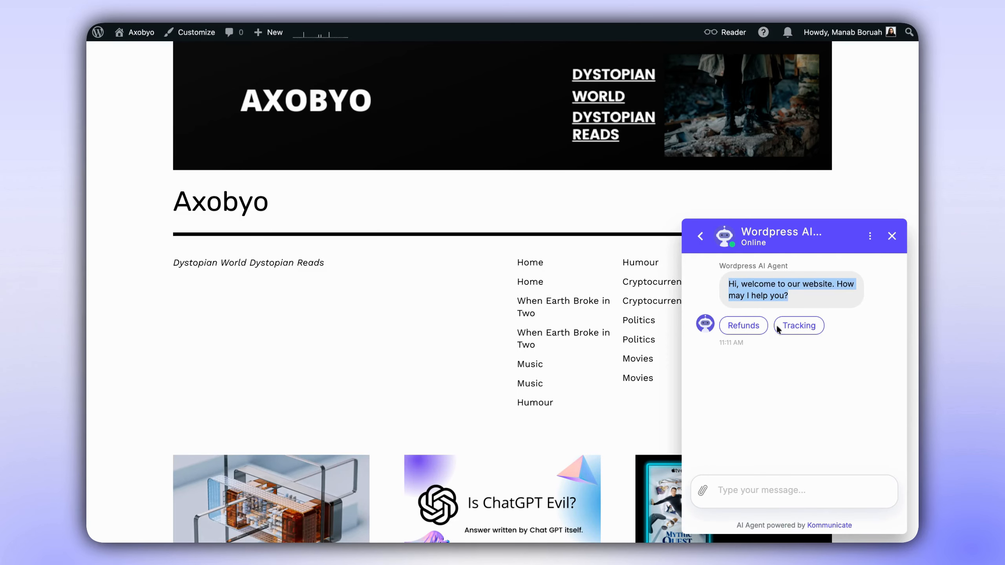
- Send the AI agent the question "what is axobyo" and read through its reply
left_click(797, 483)
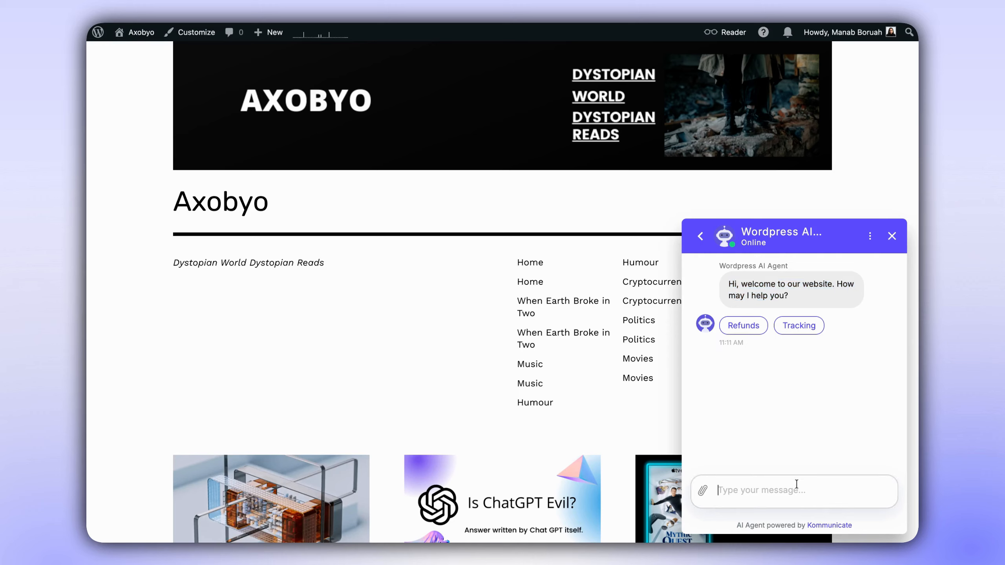
type("what is axobyo")
key("Return")
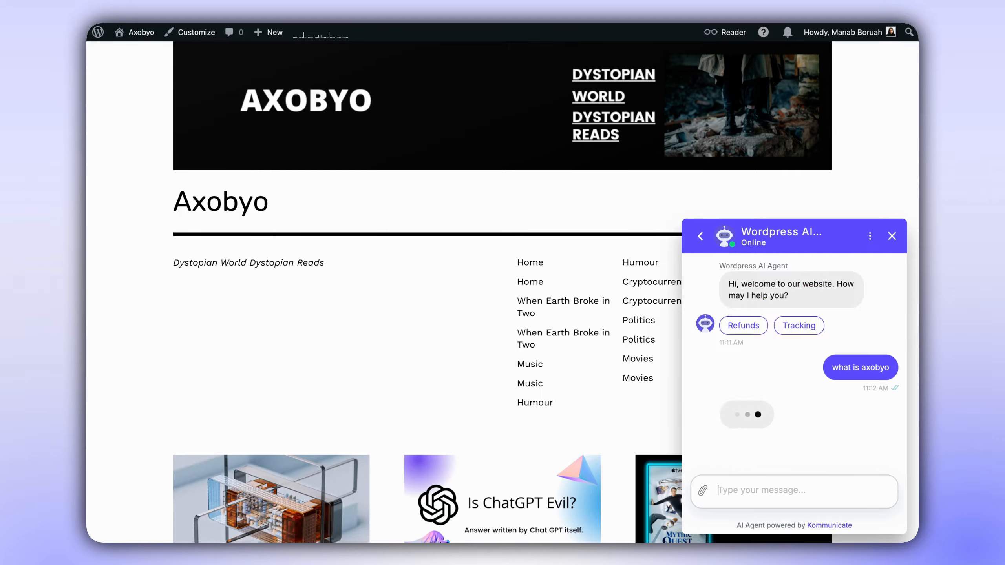
mouse_move(742, 375)
left_mouse_down()
mouse_move(850, 414)
mouse_move(794, 426)
left_mouse_up()
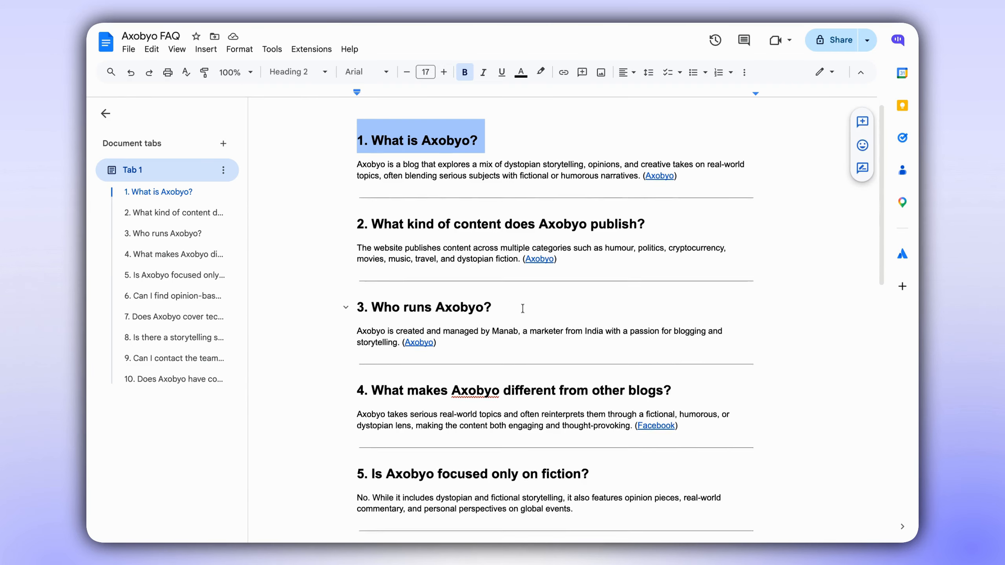
- Check the Axobyo FAQ document in Google Docs for the question on whether Axobyo is focused only on fiction
scroll(523, 309, "down", 5)
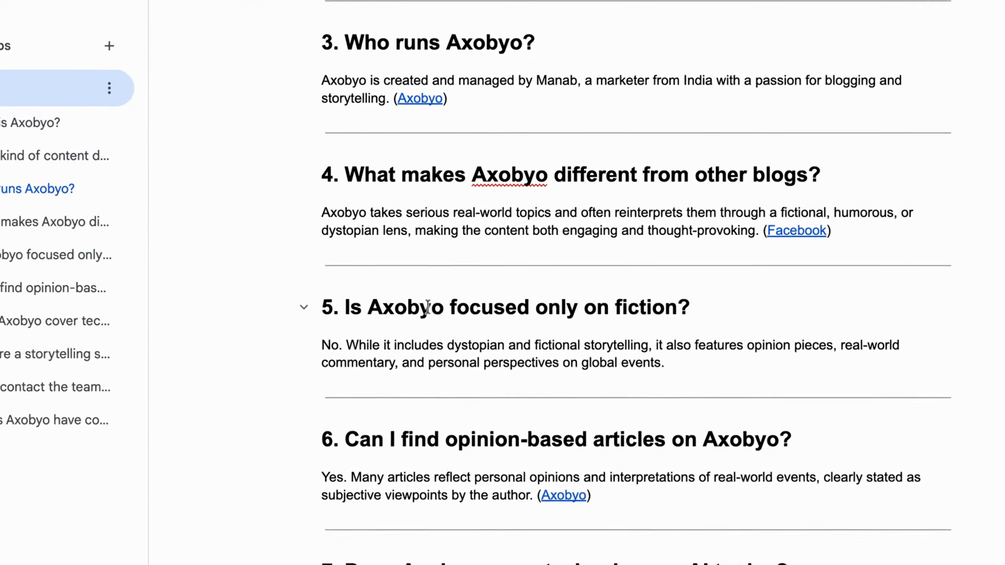
triple_click(425, 305)
left_click(426, 305)
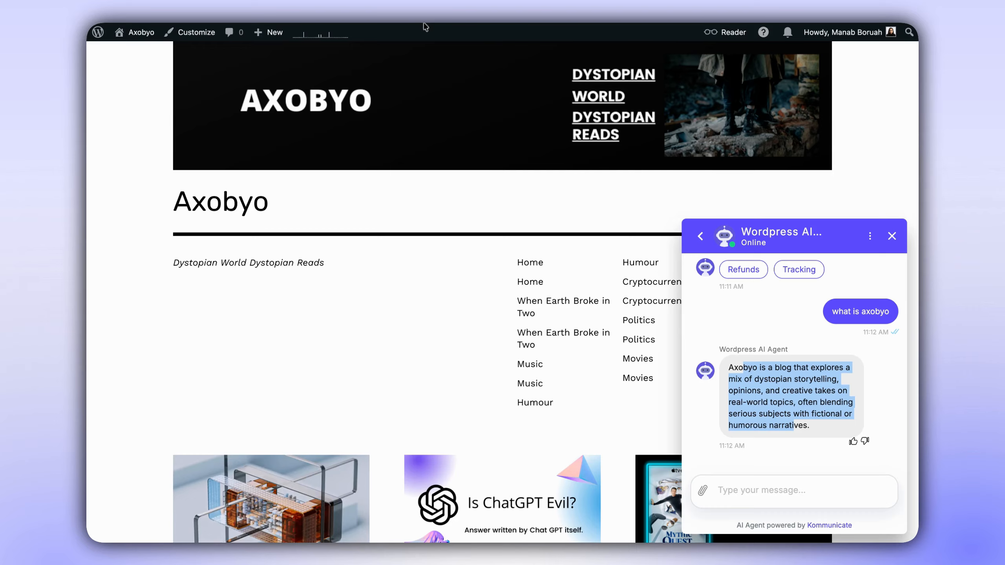
- Return to the Axobyo site's chat, ask the AI agent "is axobyo a fiction" and rate its reply as helpful
left_click(774, 496)
type("is axob")
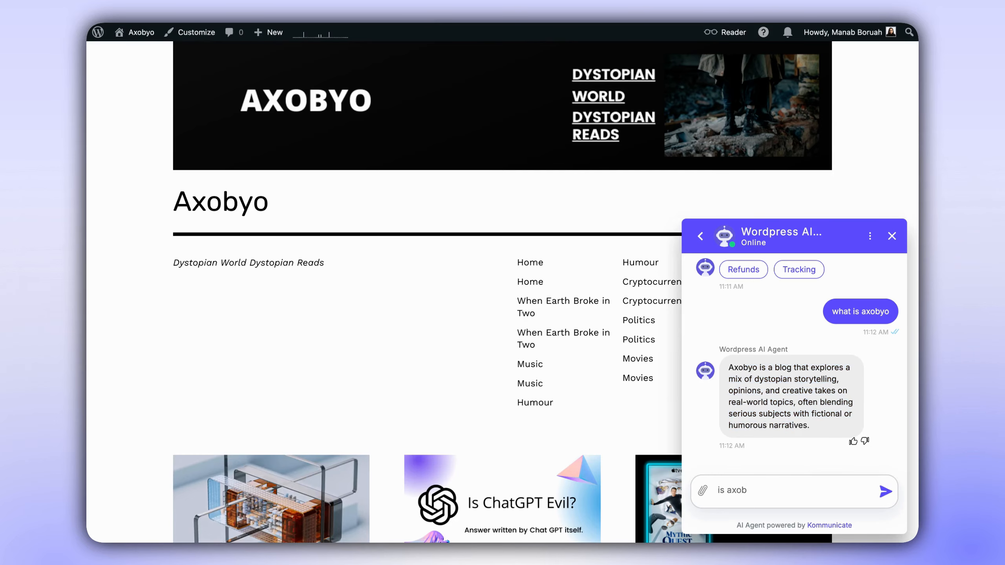
type("yo a fiction")
key("Return")
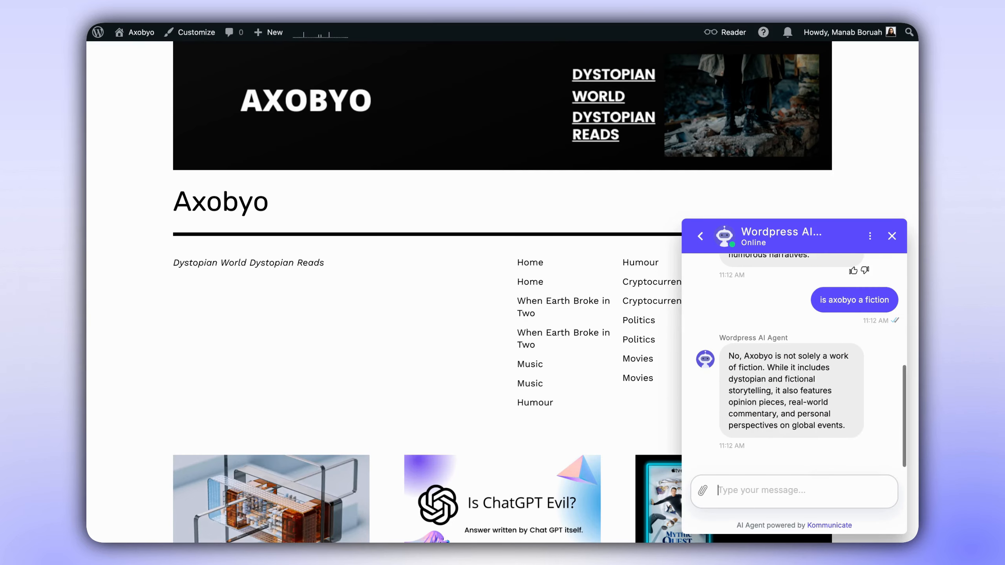
left_click_drag(745, 379, 791, 426)
left_click(854, 442)
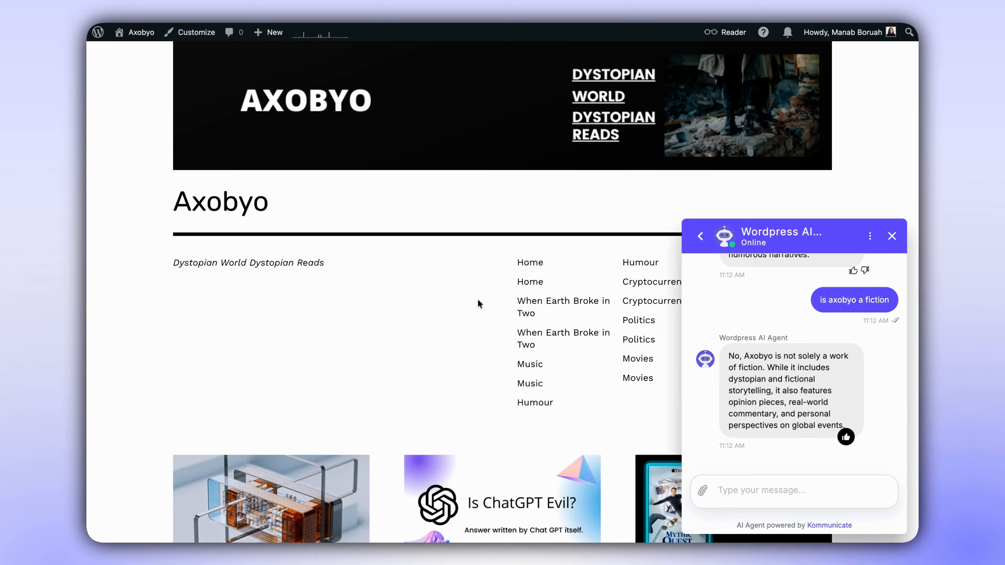